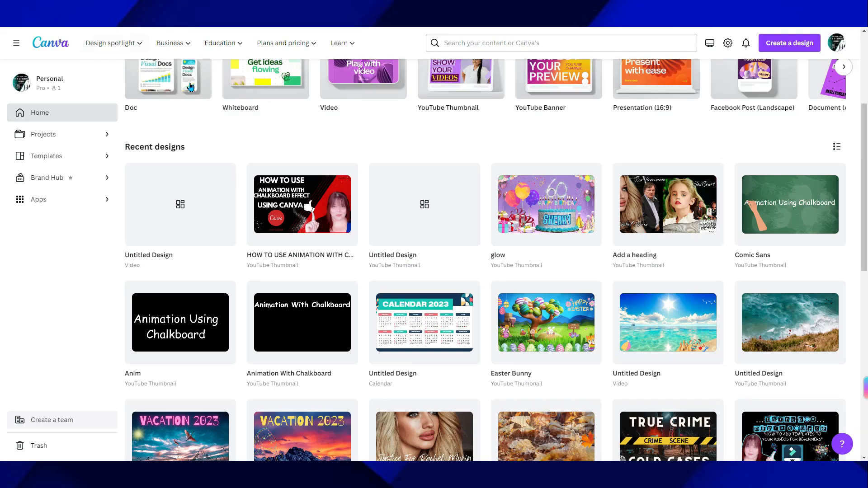
- Create a new blank Video design from the home page suggestions
scroll(389, 236, up, 3)
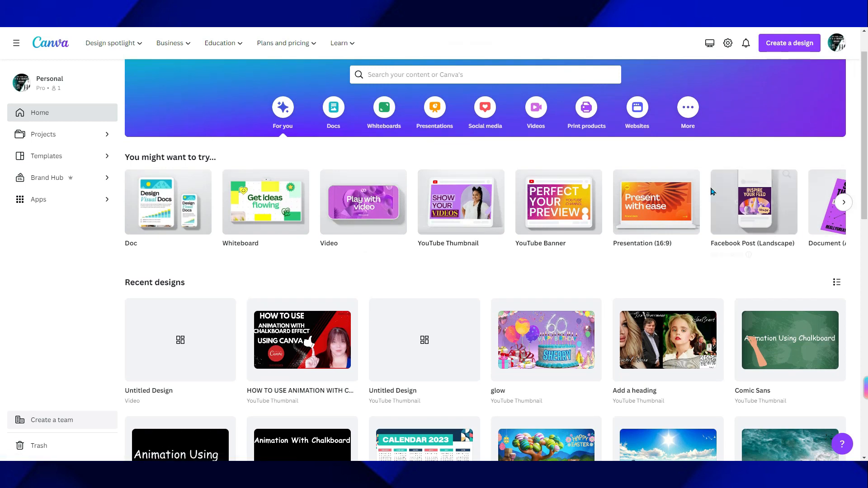
mouse_move(470, 205)
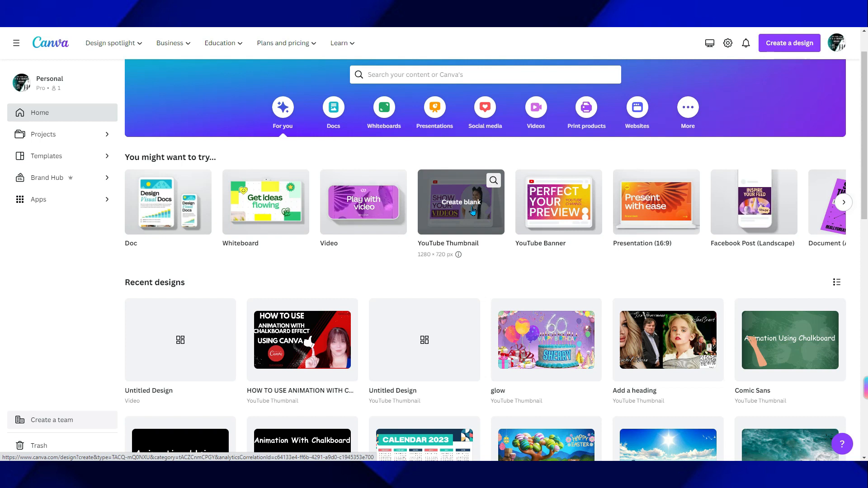
click(363, 218)
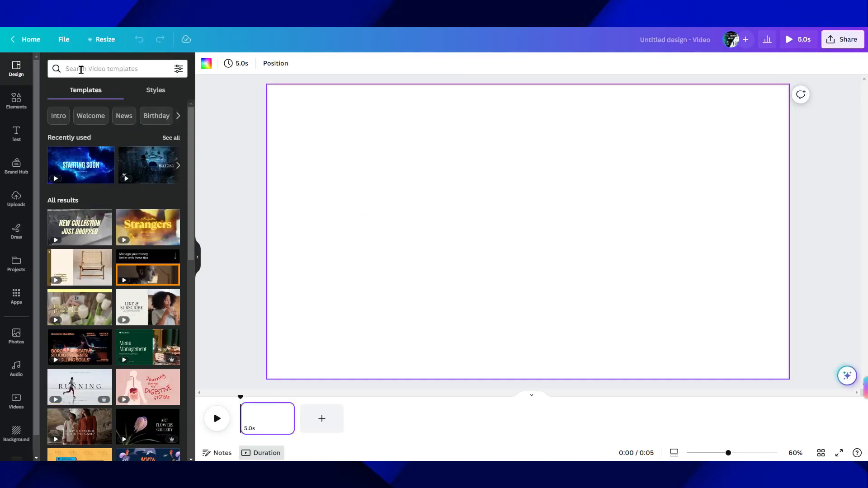
- Search the video templates for "ocean"
click(81, 69)
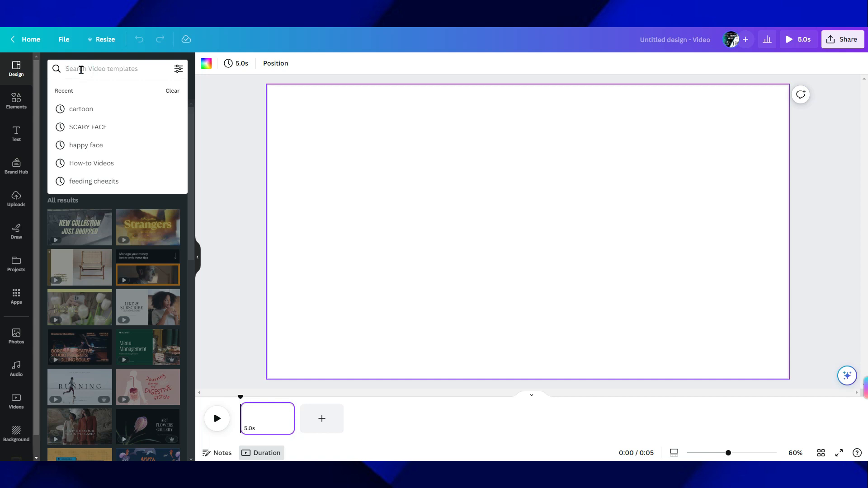
text(ocean)
key(Return)
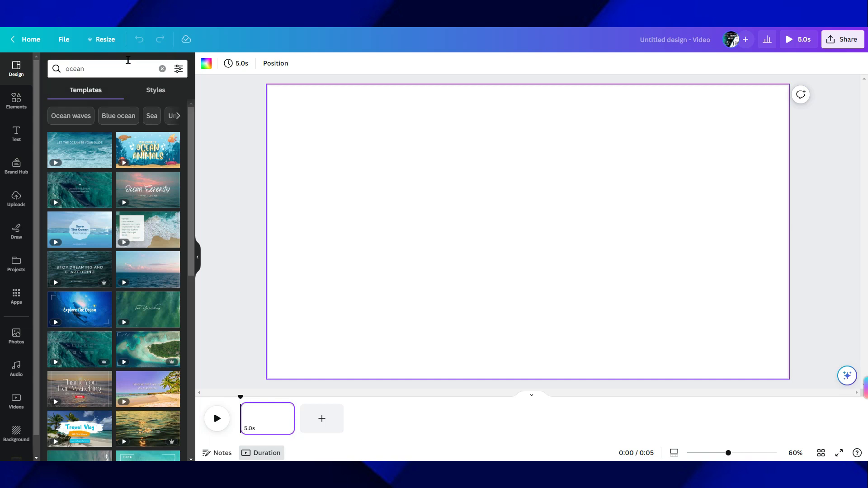
- Search the elements library for "ocean background" and limit the results to videos
click(17, 104)
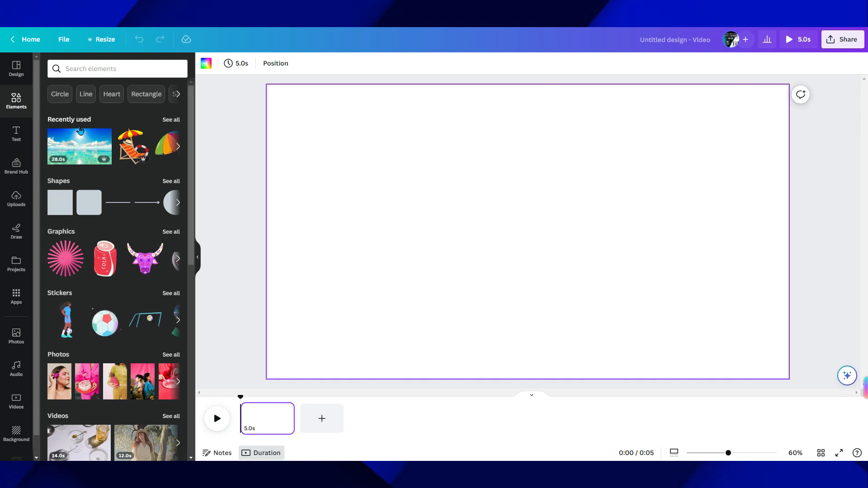
click(83, 69)
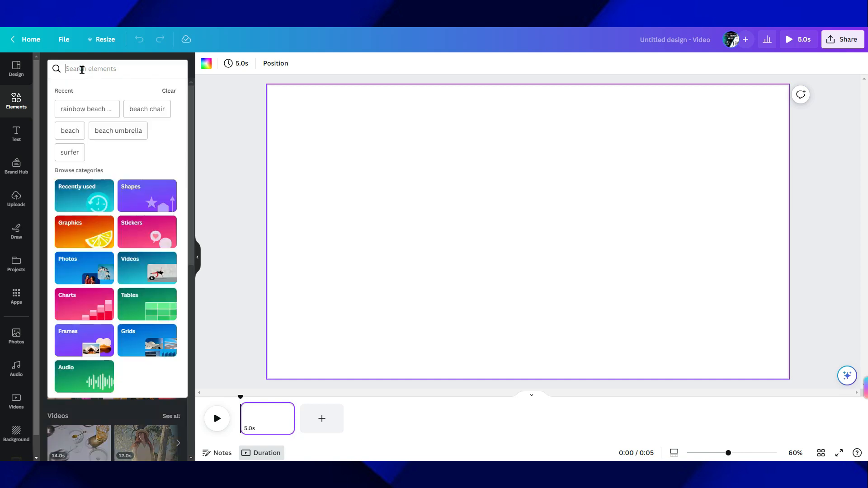
text(oce)
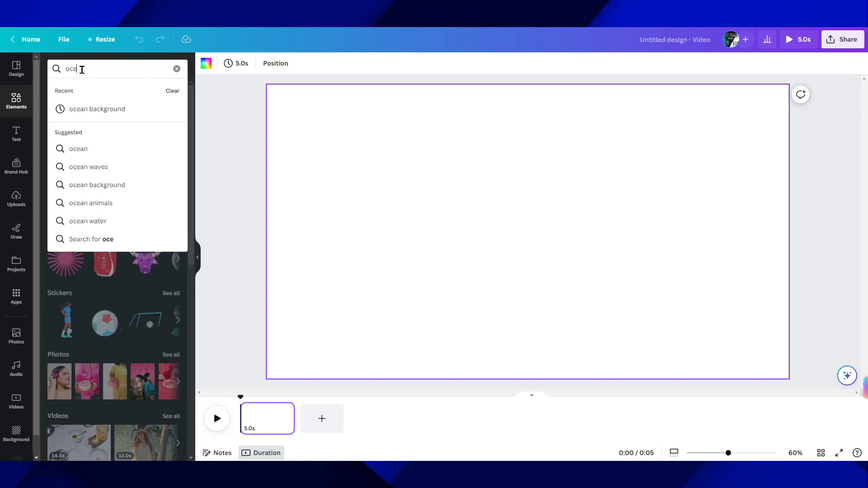
click(88, 109)
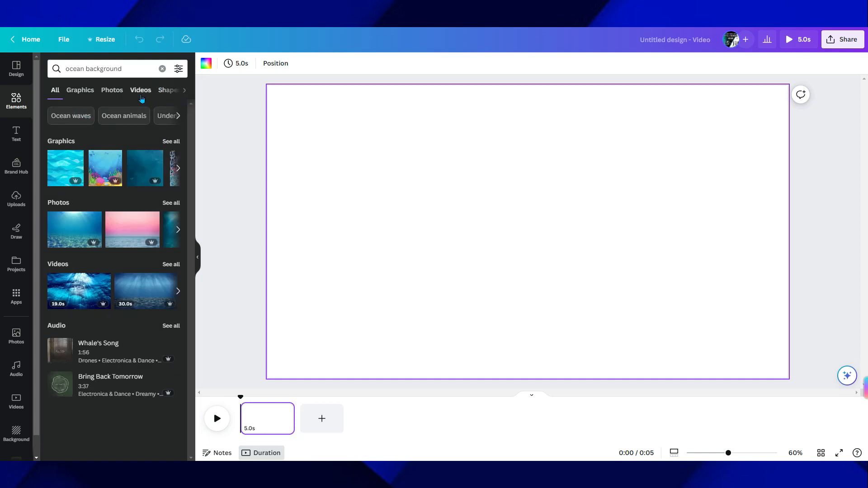
click(141, 97)
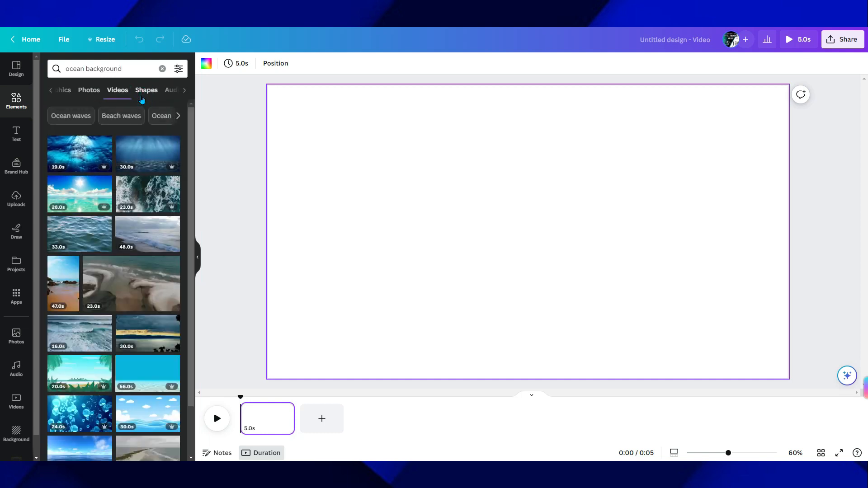
- Add the 28-second sunny ocean clip as the page's video background and play it back
mouse_move(67, 189)
click(70, 191)
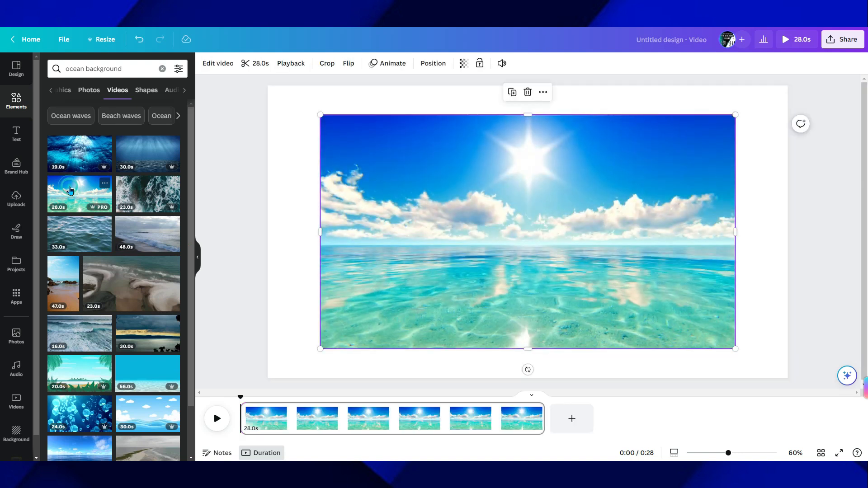
right_click(417, 199)
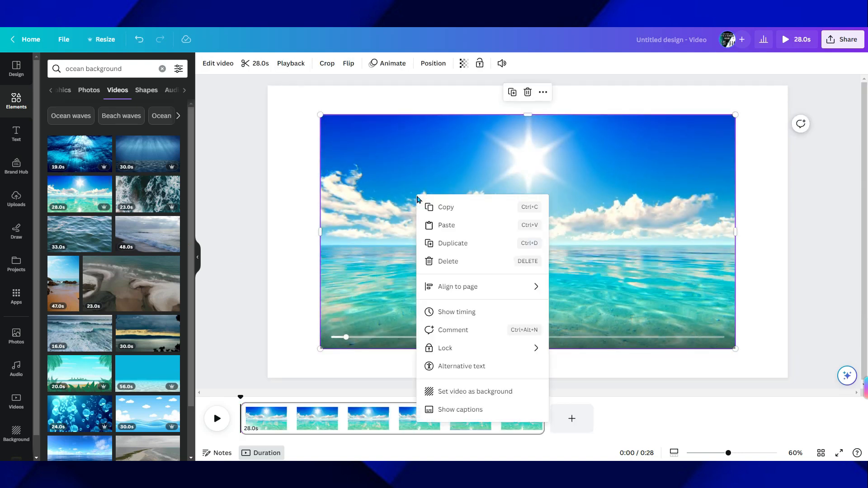
click(468, 391)
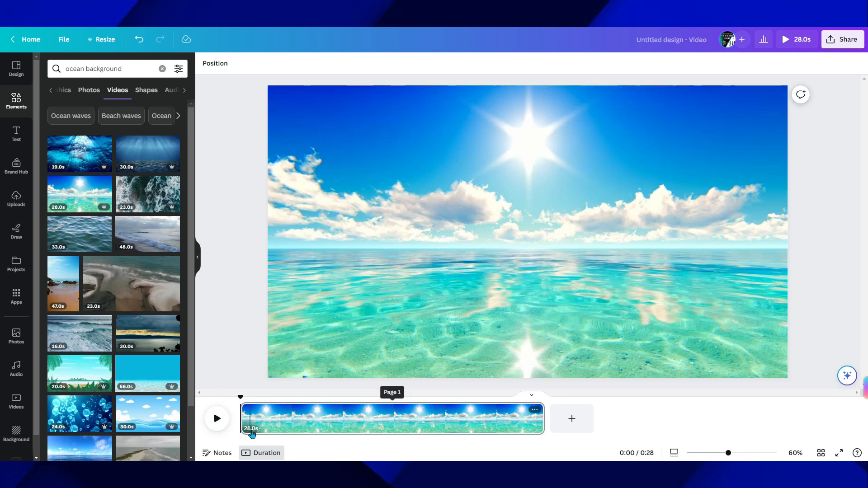
click(217, 420)
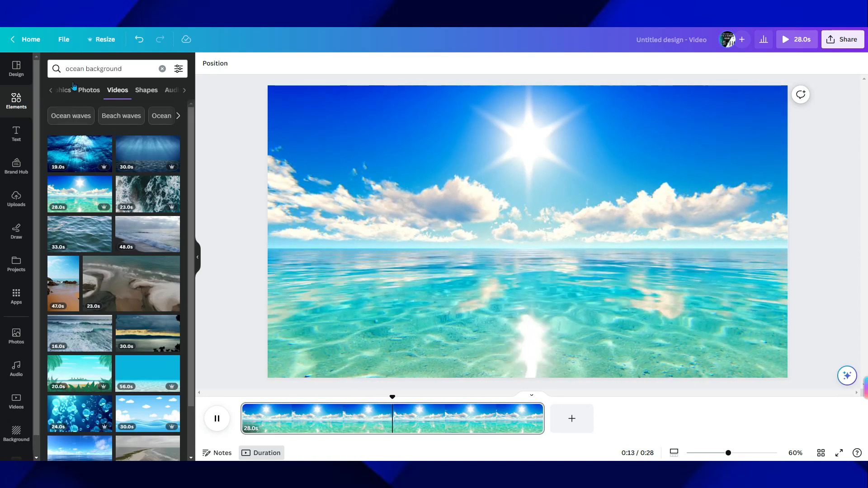
- Add the sand slope from the recently used elements and position it as a beach in the page's lower-right corner
click(162, 69)
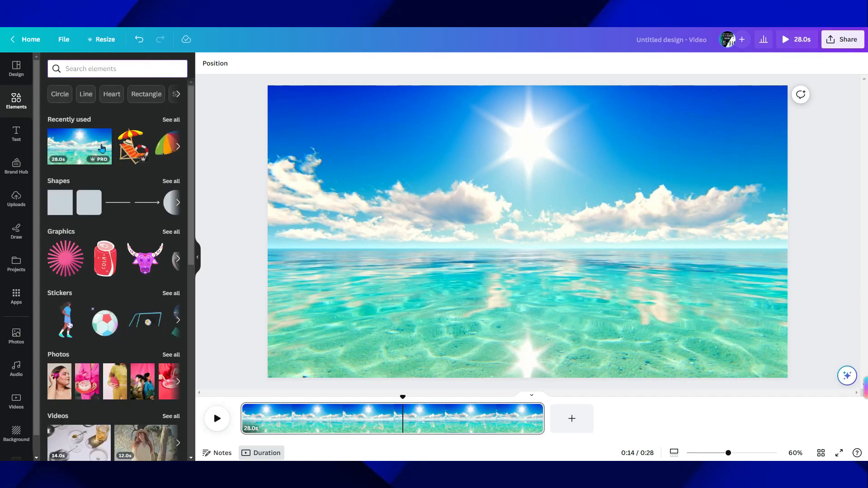
click(171, 119)
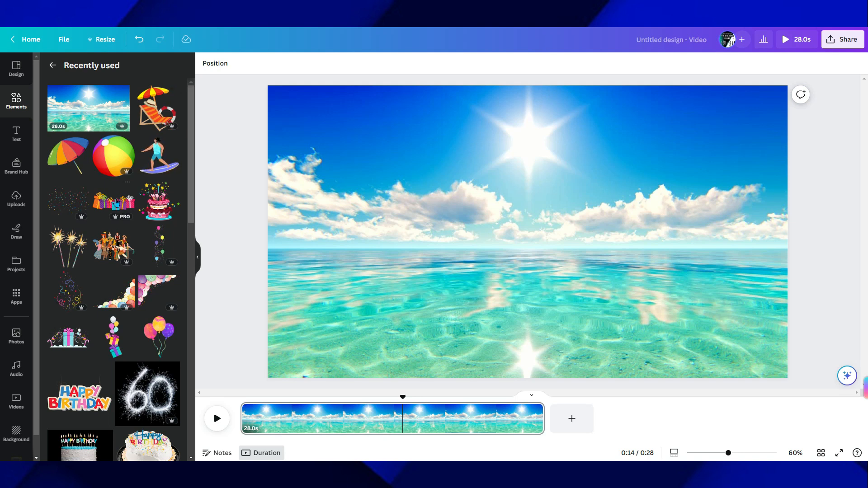
scroll(116, 202, down, 10)
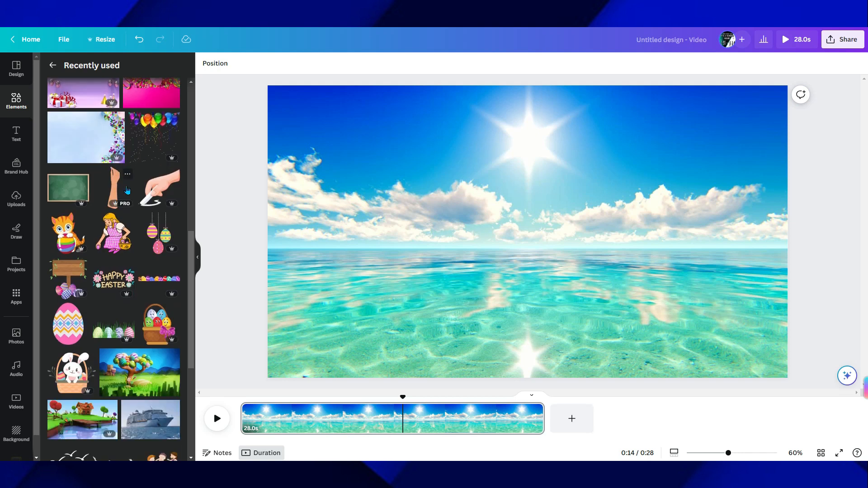
scroll(117, 202, down, 5)
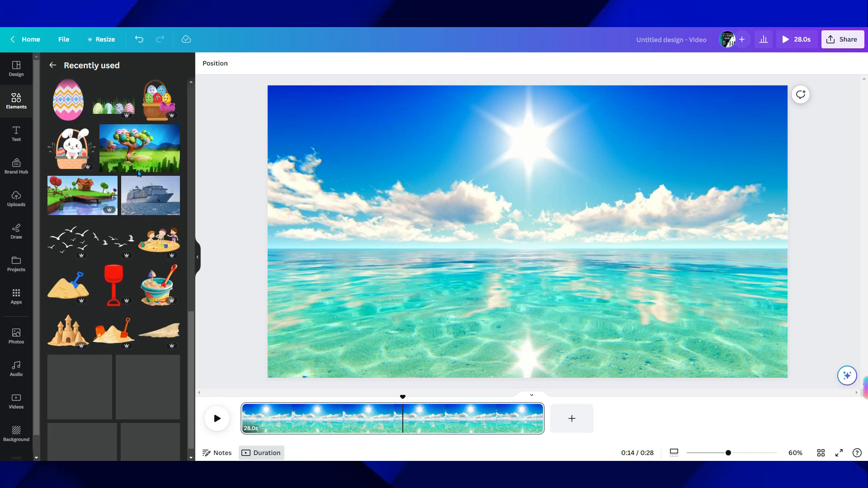
click(162, 333)
drag(543, 247, 679, 344)
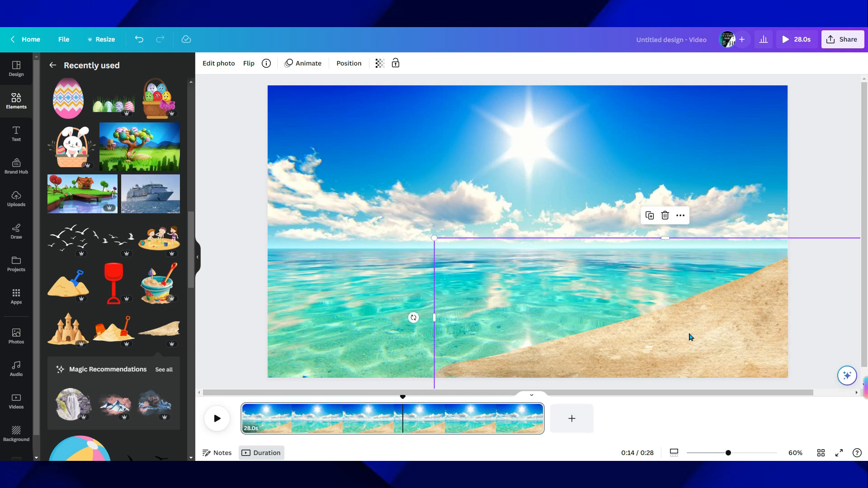
click(808, 160)
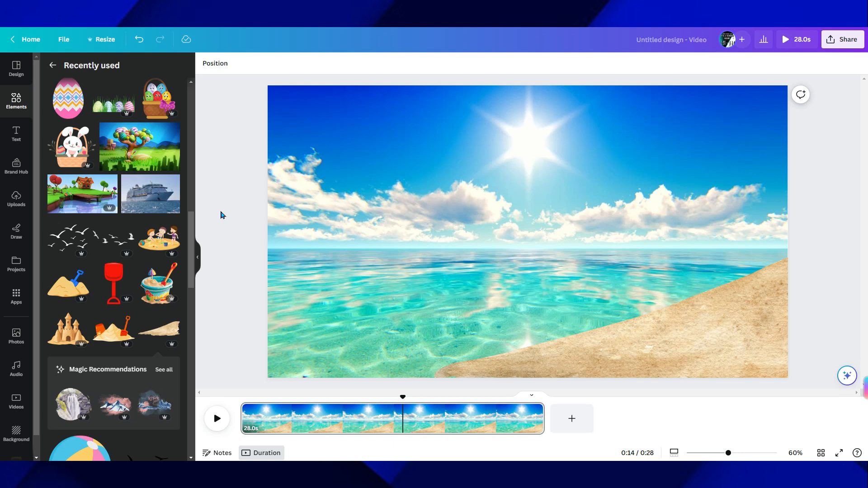
drag(619, 354, 632, 357)
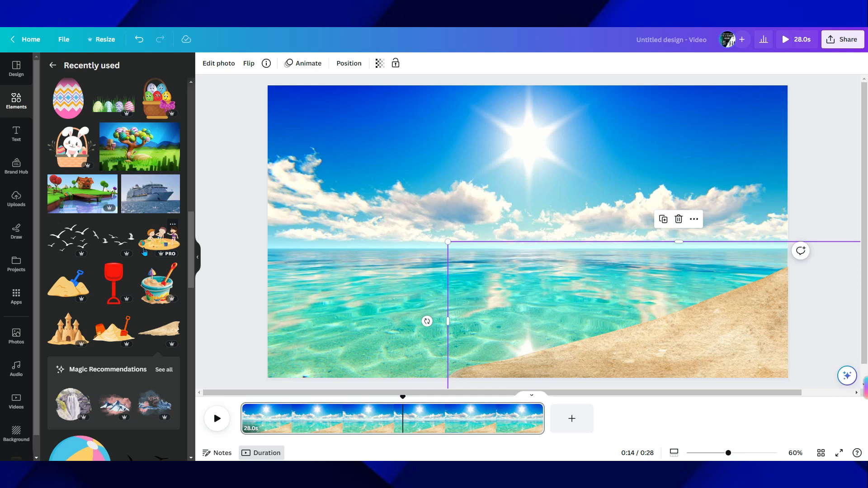
- Add the three-tower sandcastle, shrink it, and place it at the page's bottom edge where the sand begins
click(67, 329)
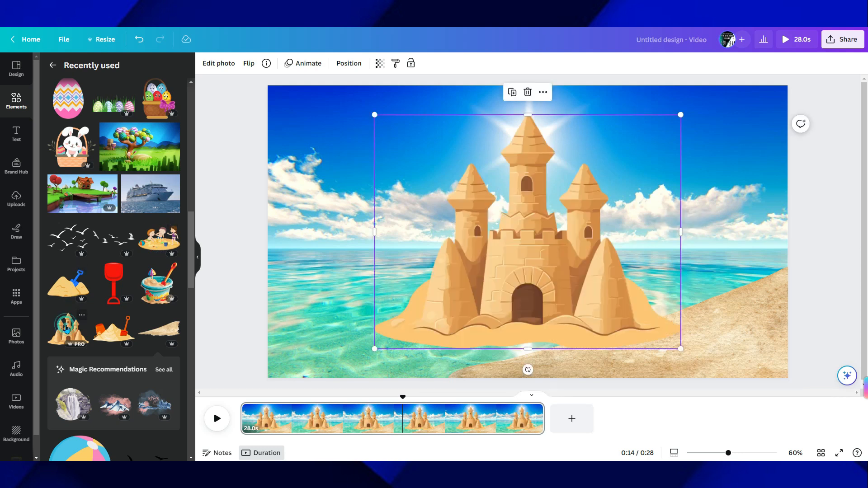
drag(378, 116, 605, 262)
drag(626, 313, 470, 345)
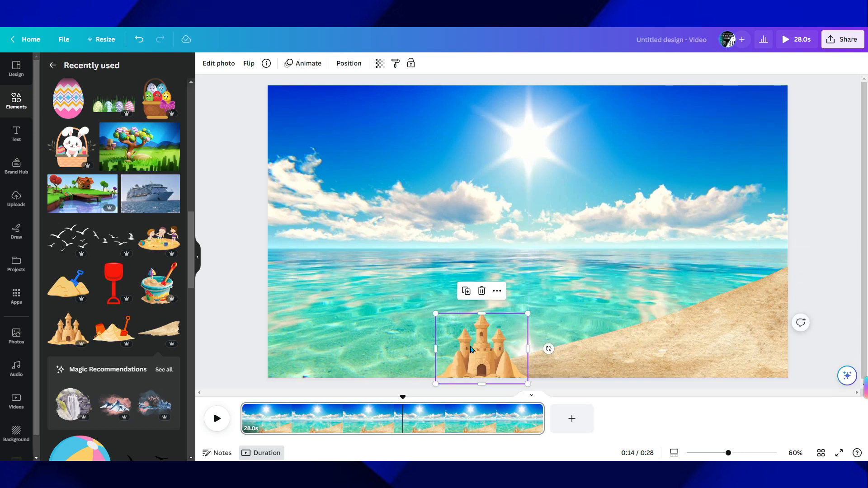
click(233, 240)
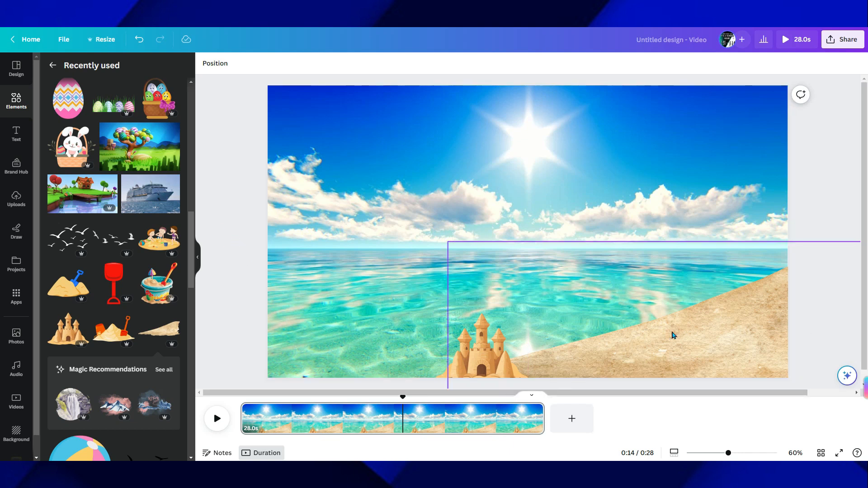
- Add the sand bucket with the red shovel, shrink it, and place it just right of the sandcastle
click(154, 289)
drag(427, 117, 528, 232)
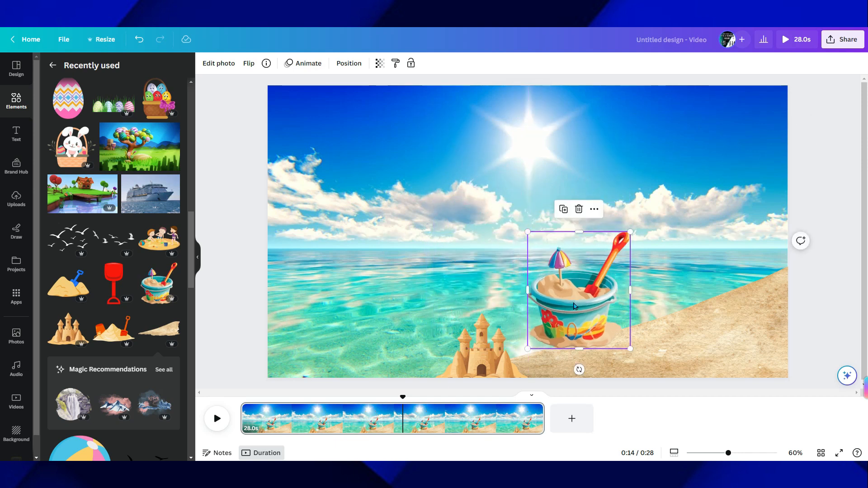
drag(574, 306, 577, 336)
drag(529, 259, 597, 325)
drag(613, 354, 566, 349)
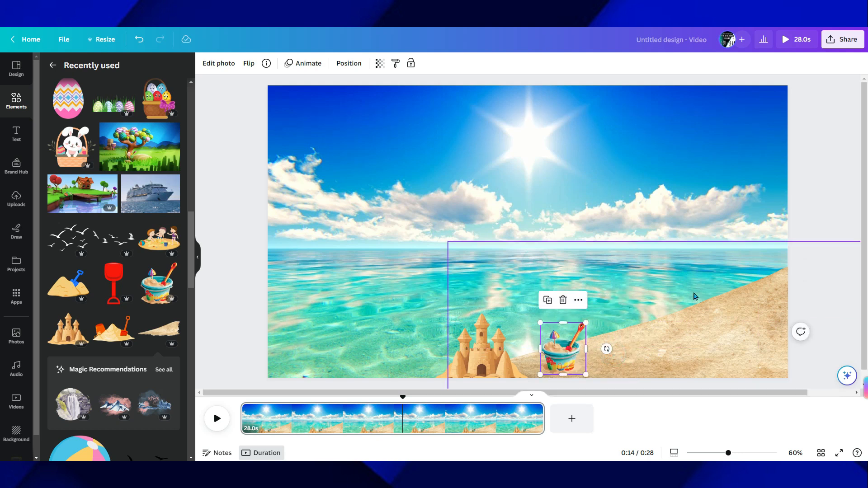
click(817, 228)
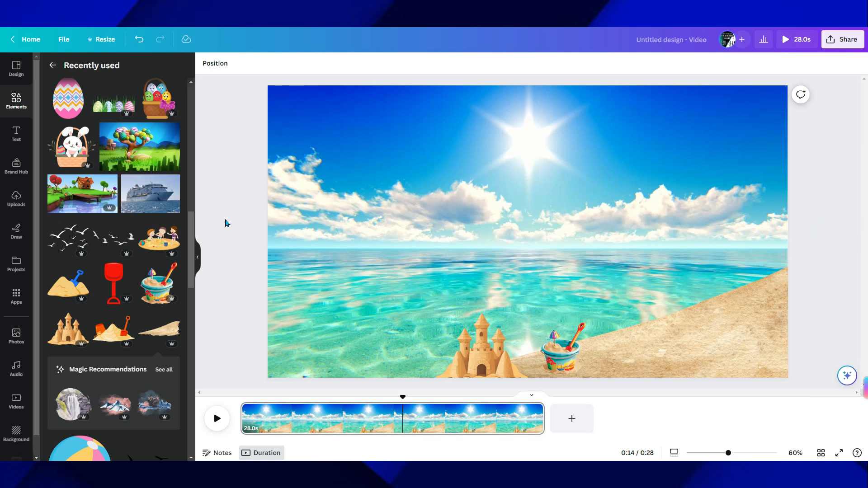
- Add the illustration of three children playing in the sand, shrink it, and place it on the beach beside the bucket
click(173, 257)
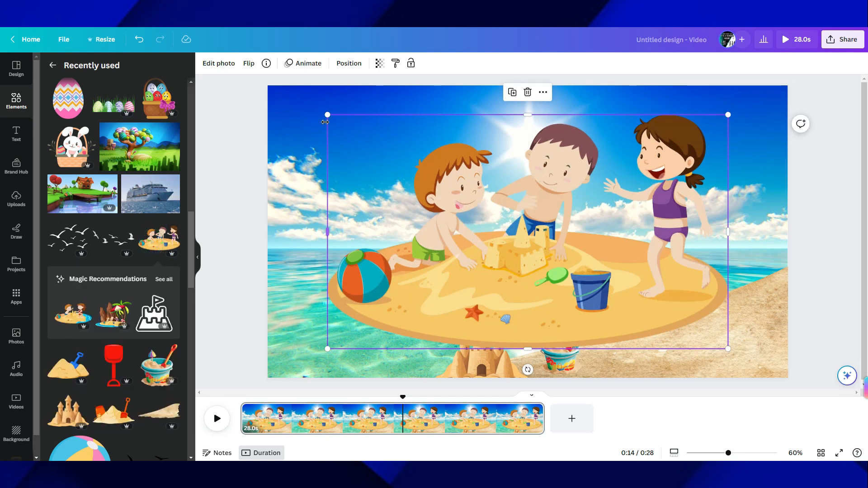
drag(327, 116, 617, 284)
drag(690, 329, 641, 324)
- Send the children illustration behind the other beach elements and move it between the sandcastle and the bucket
right_click(641, 324)
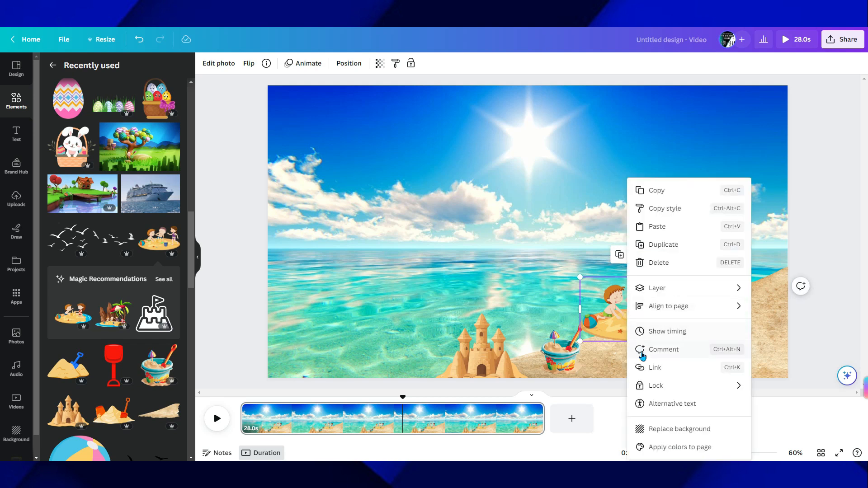
mouse_move(670, 292)
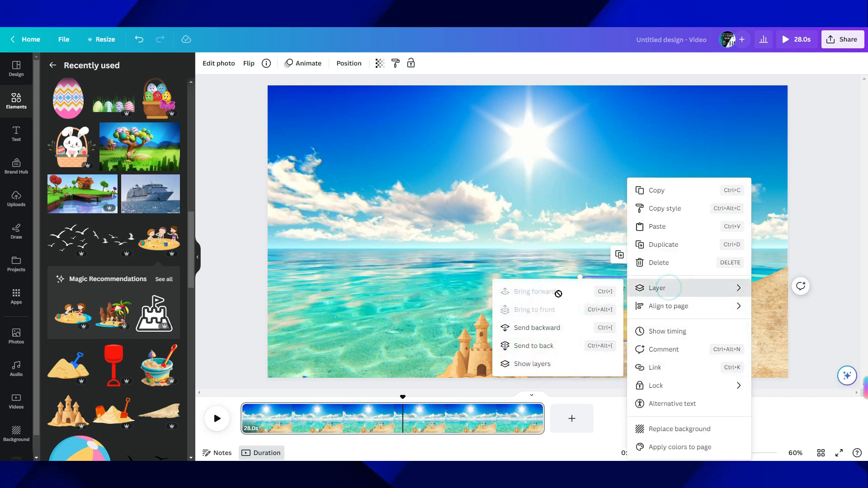
click(532, 331)
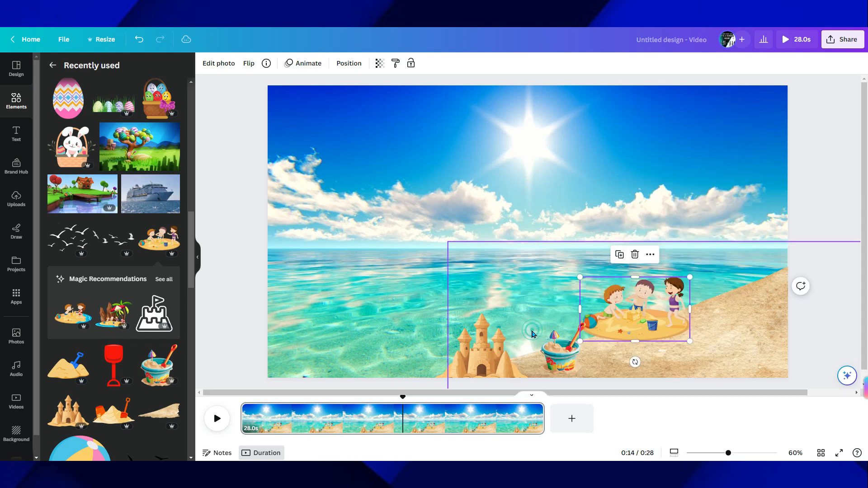
right_click(624, 309)
mouse_move(653, 290)
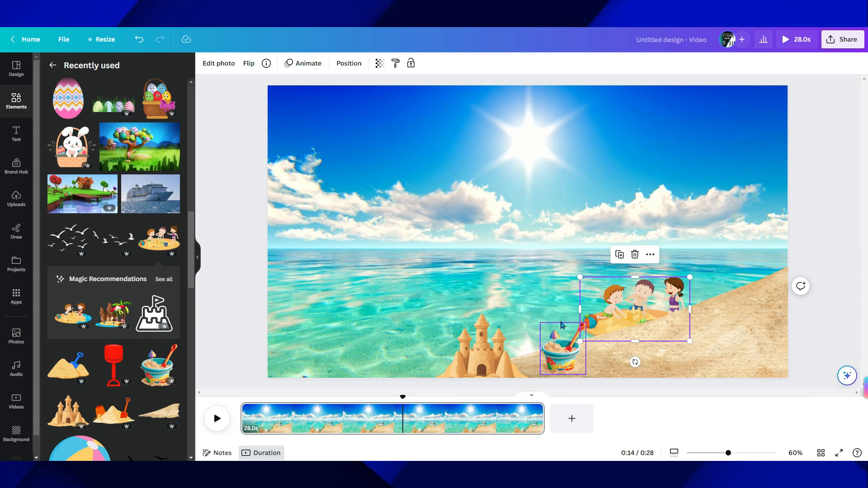
drag(611, 304, 507, 329)
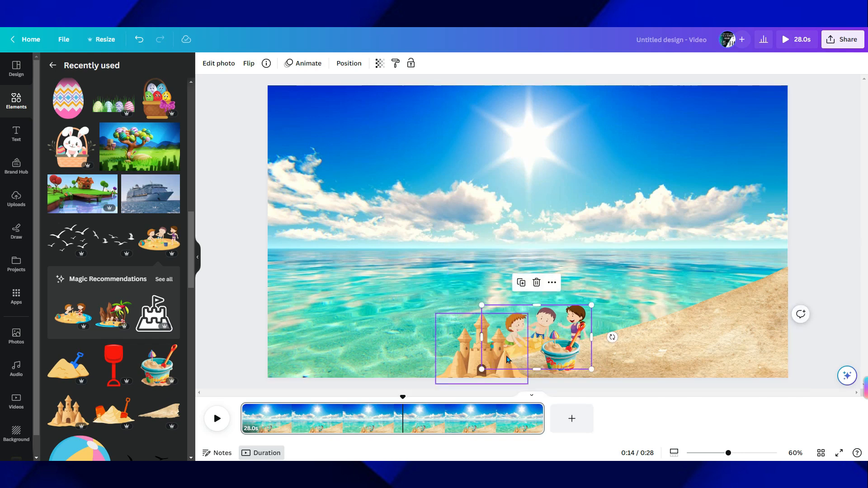
click(240, 256)
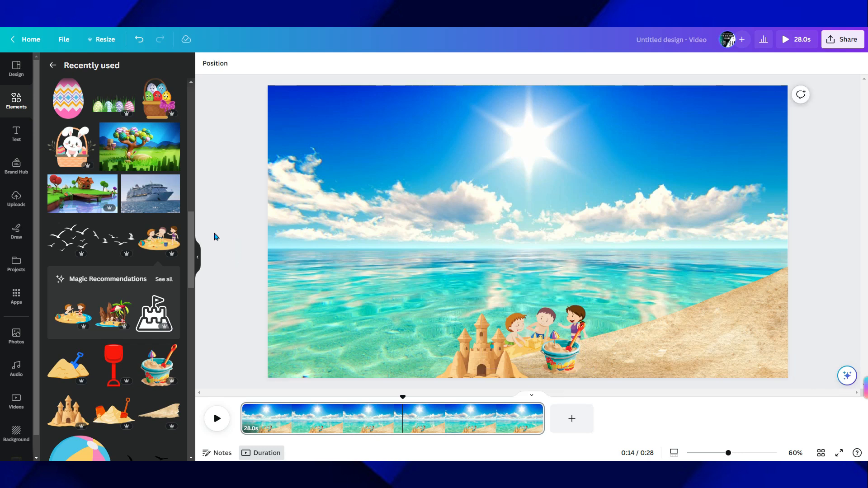
- Add the red toy shovel, shrink and tilt it, and place it on the sand to the right of the bucket
click(119, 366)
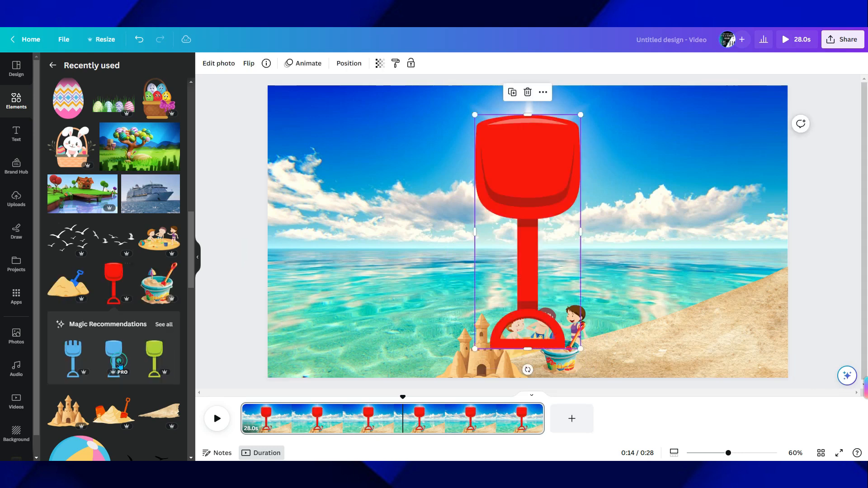
drag(471, 113, 581, 292)
drag(560, 369, 614, 278)
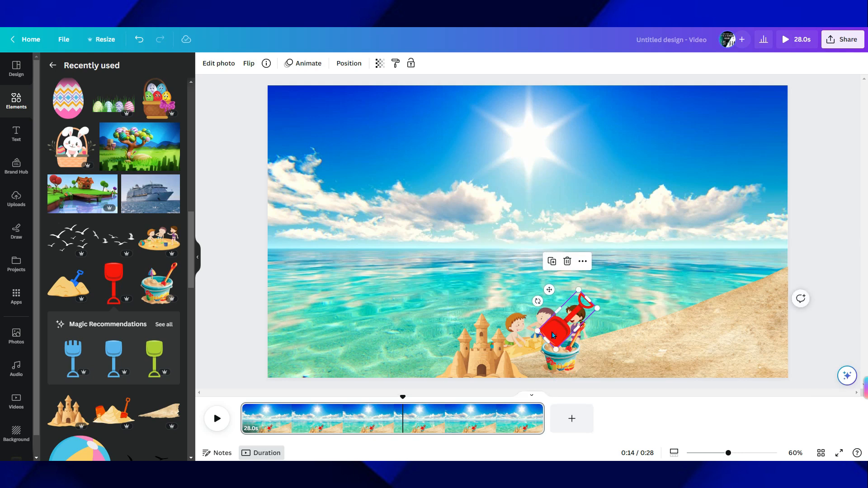
drag(561, 330, 643, 335)
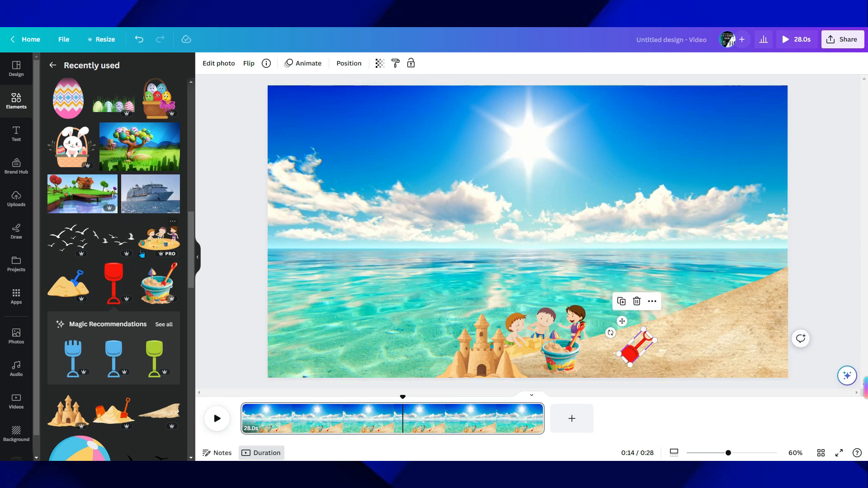
- Add the sand pile with the orange bucket and shovel, shrink it, and place it between the blue bucket and the red shovel
click(111, 414)
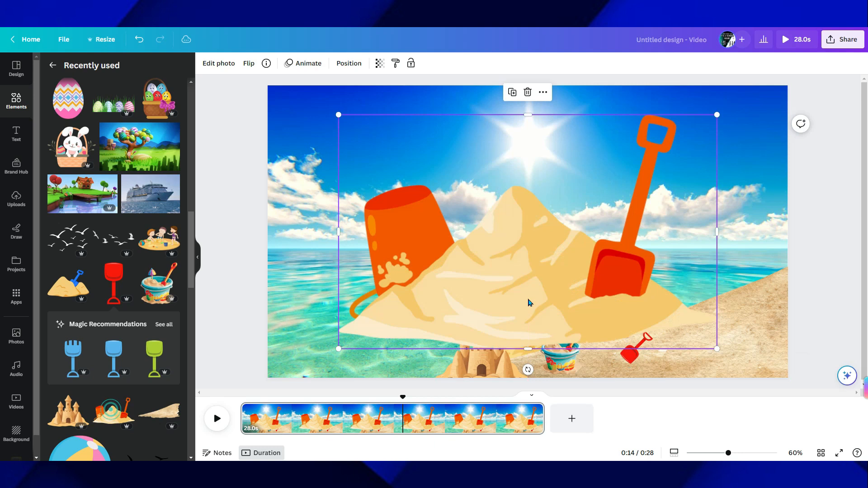
drag(340, 113, 647, 305)
drag(682, 339, 604, 368)
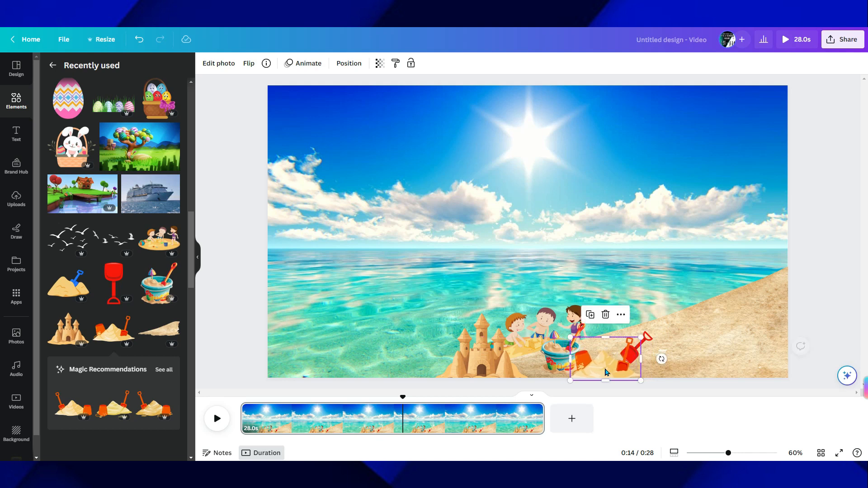
click(240, 184)
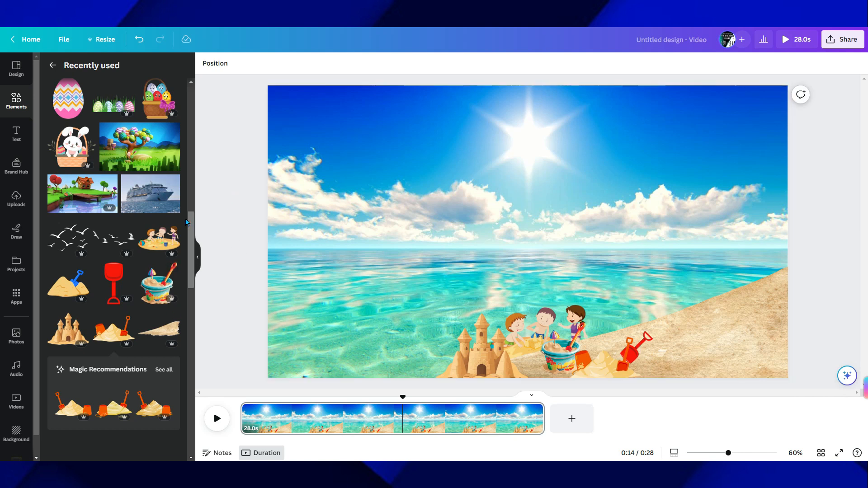
- Add the rainbow beach ball, shrink it, and place it in the page's lower-left corner
scroll(135, 301, up, 5)
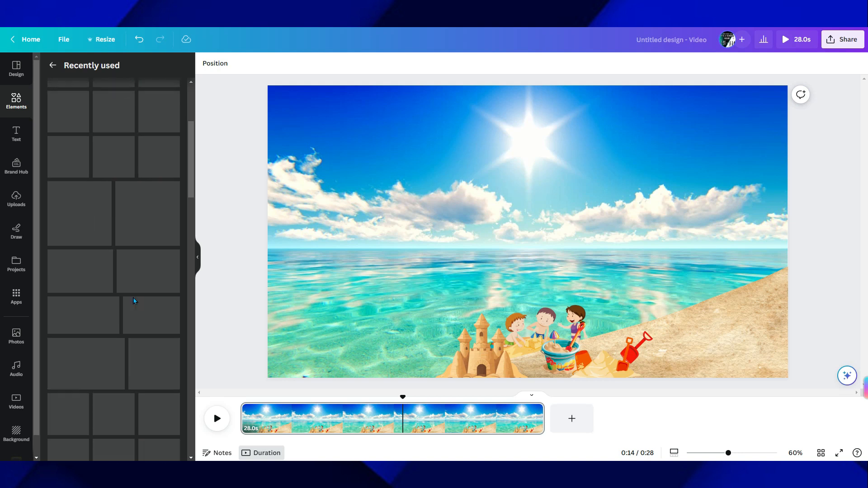
scroll(135, 299, up, 3)
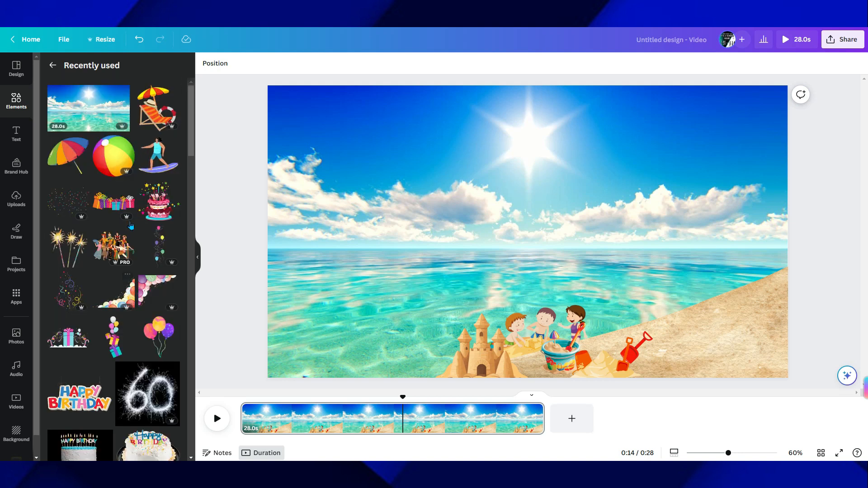
click(103, 156)
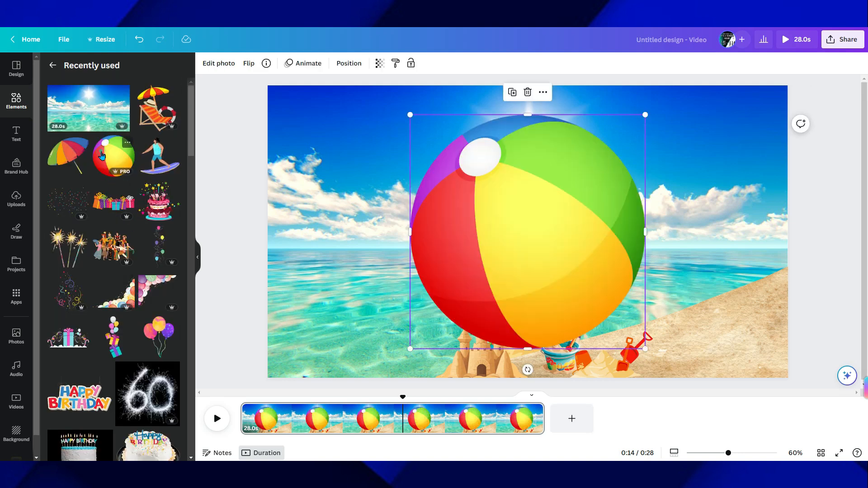
drag(410, 115, 297, 344)
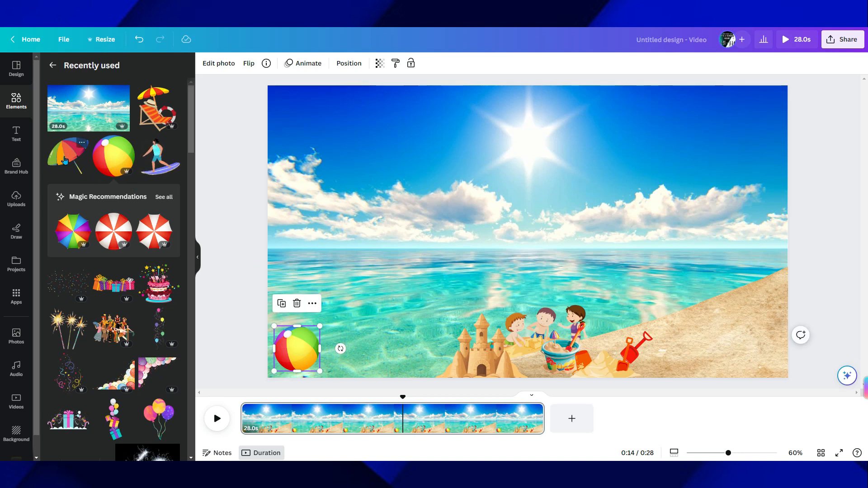
- Add the beach chair with umbrella, flip it horizontally, and enlarge it slightly on the sand in the page's lower-right corner
click(162, 115)
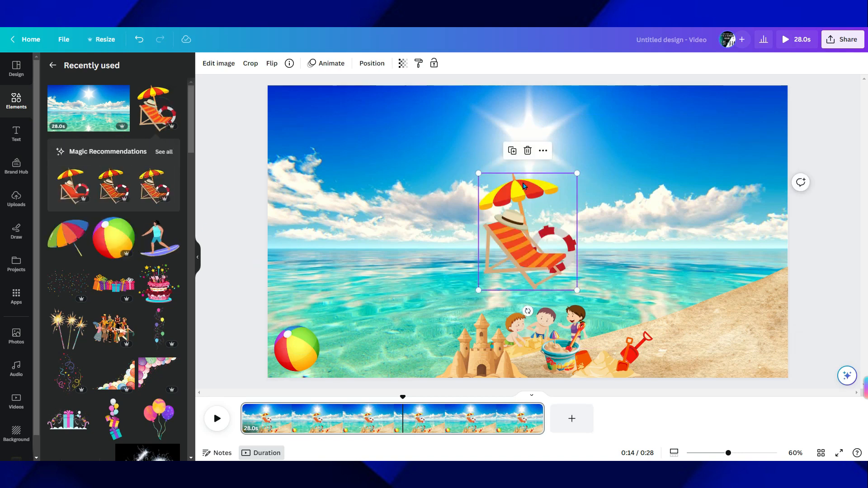
drag(540, 245, 707, 284)
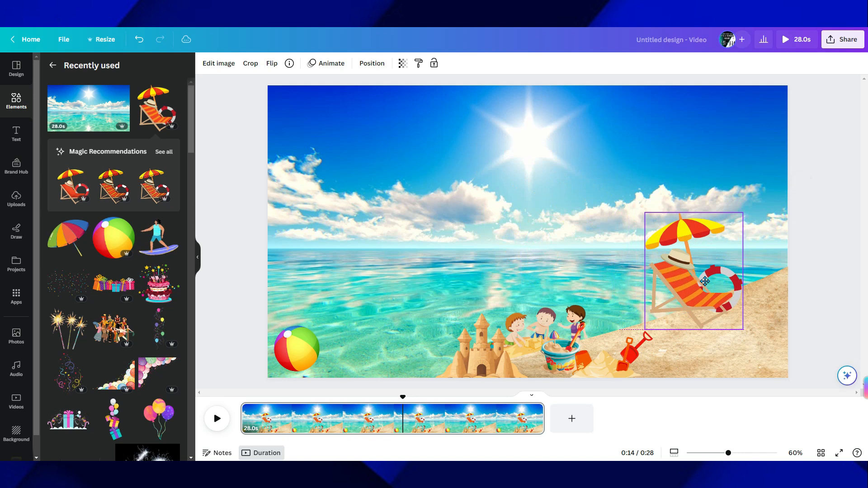
click(271, 64)
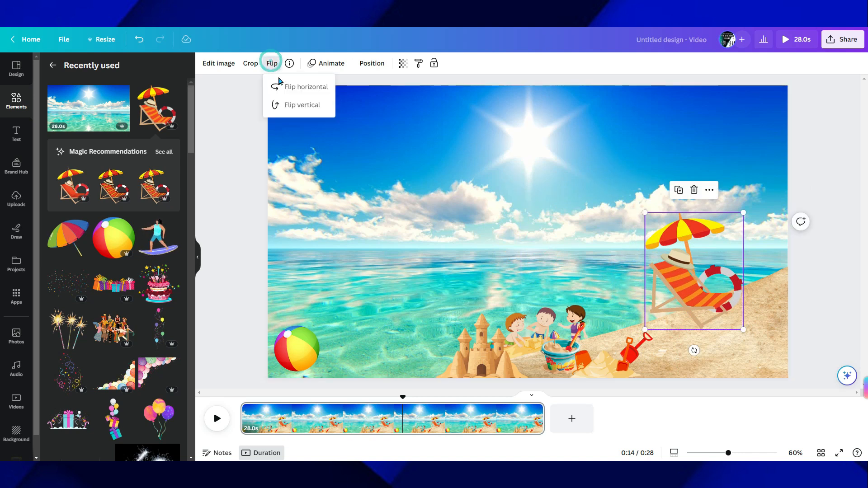
click(290, 87)
drag(689, 267, 708, 315)
drag(765, 263, 786, 254)
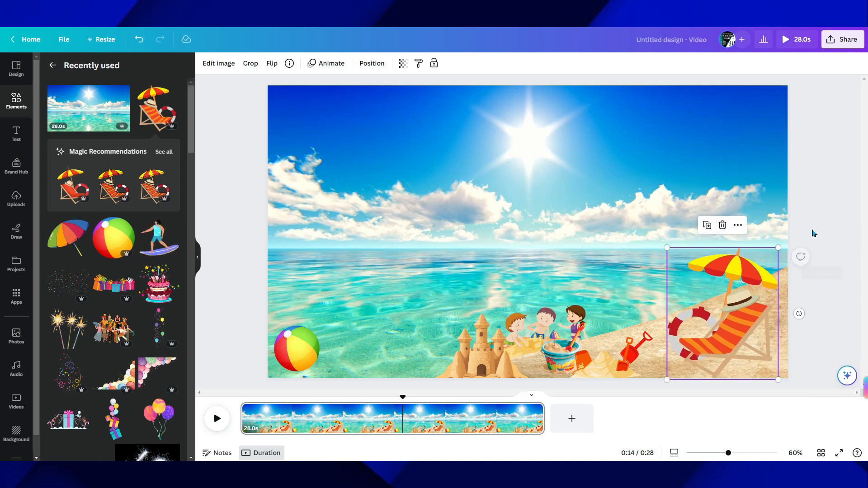
click(822, 185)
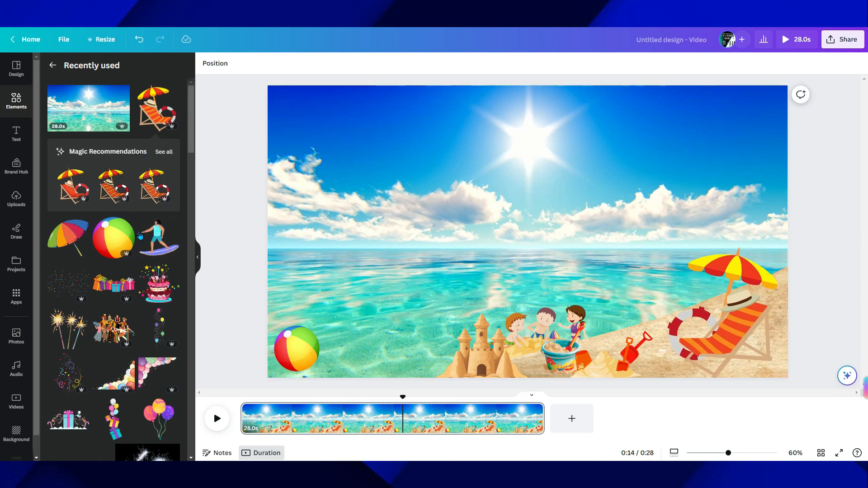
- Add the surfer on the purple board, shrink it to about 94 × 86, and place it on the water near the horizon
click(156, 242)
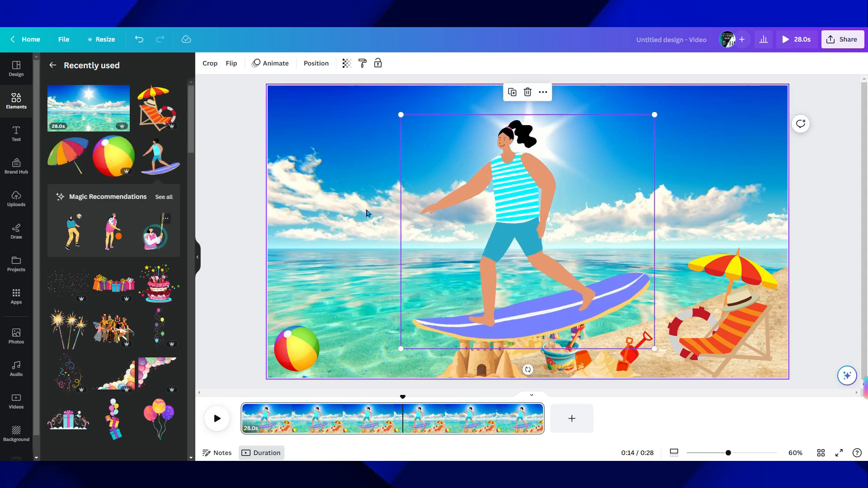
drag(400, 117, 619, 311)
click(632, 331)
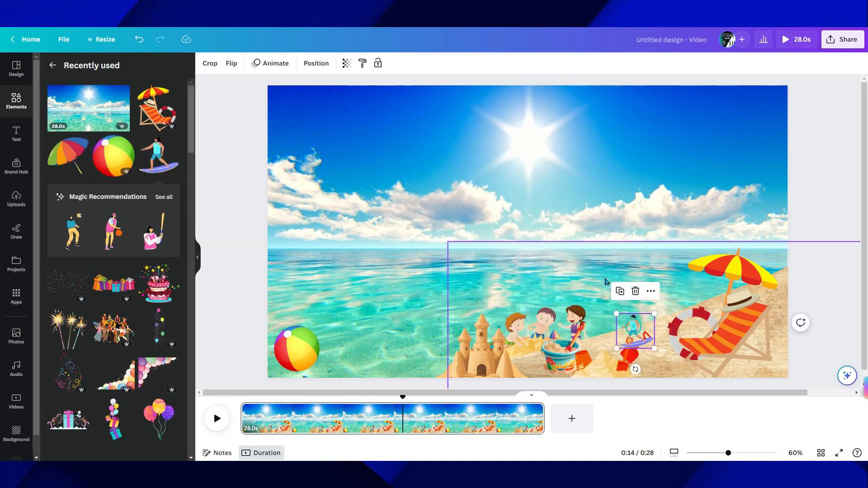
click(632, 331)
drag(632, 331, 598, 253)
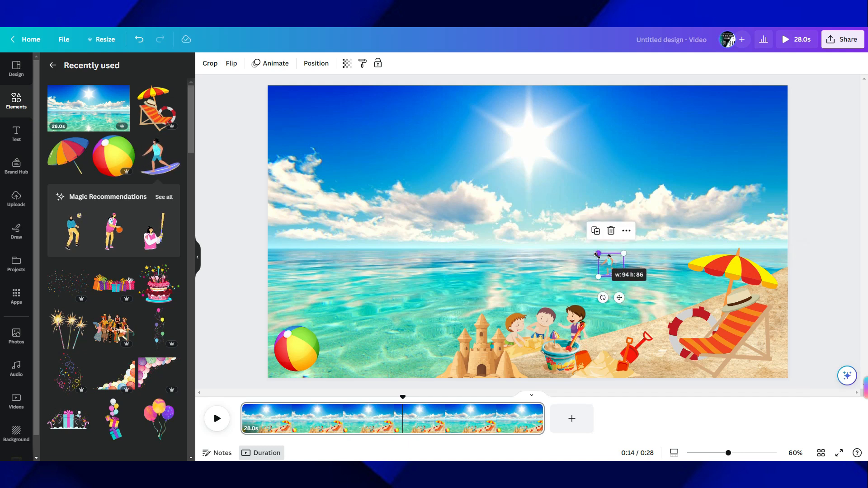
click(249, 181)
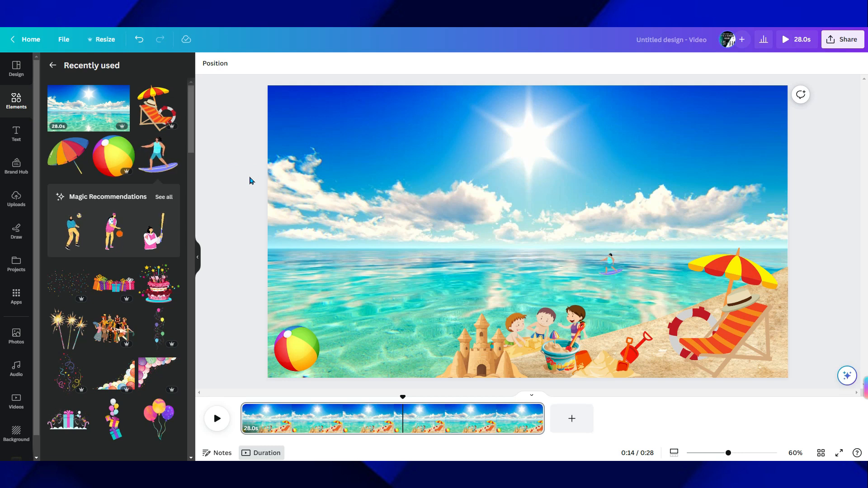
- Add the cruise ship photo from the recently used elements and shift it toward the page's upper left
scroll(119, 253, down, 15)
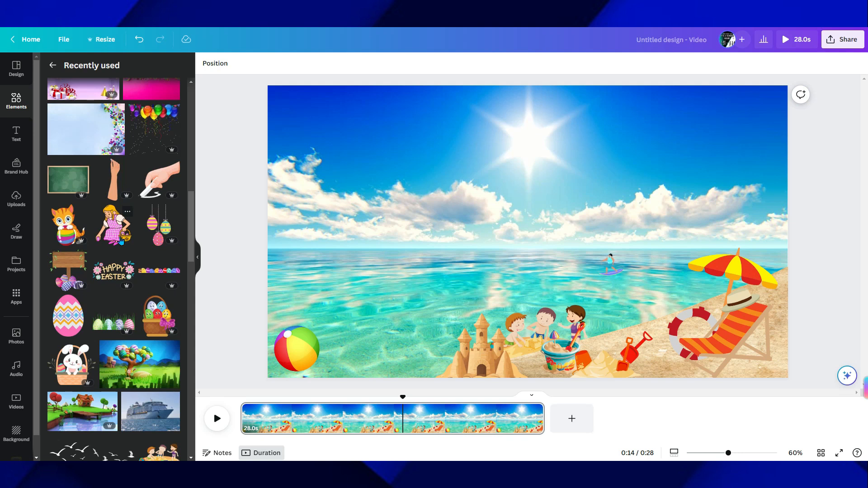
scroll(121, 241, down, 4)
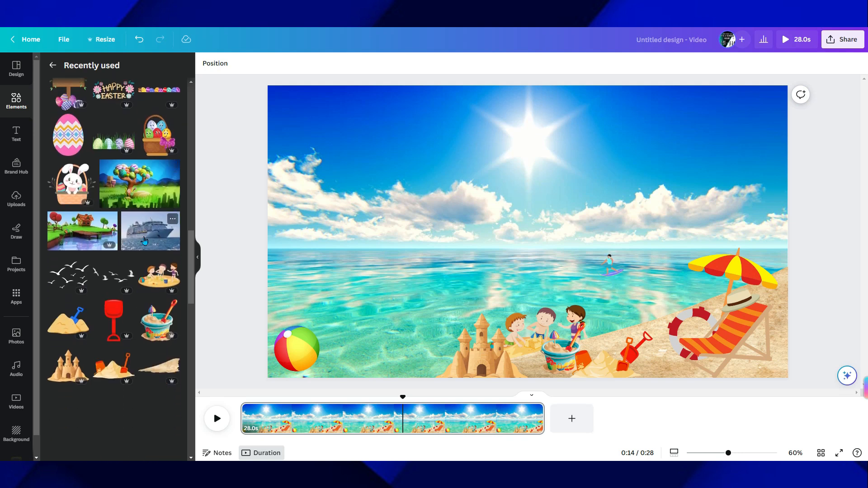
click(144, 240)
drag(430, 206, 369, 192)
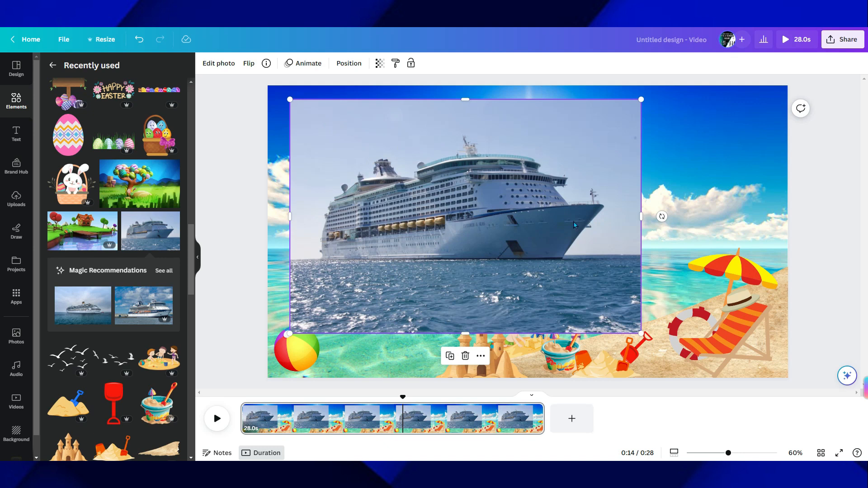
- Remove the cruise ship photo's background, shrink the ship, and place it on the horizon near the page's left edge
click(213, 67)
click(62, 129)
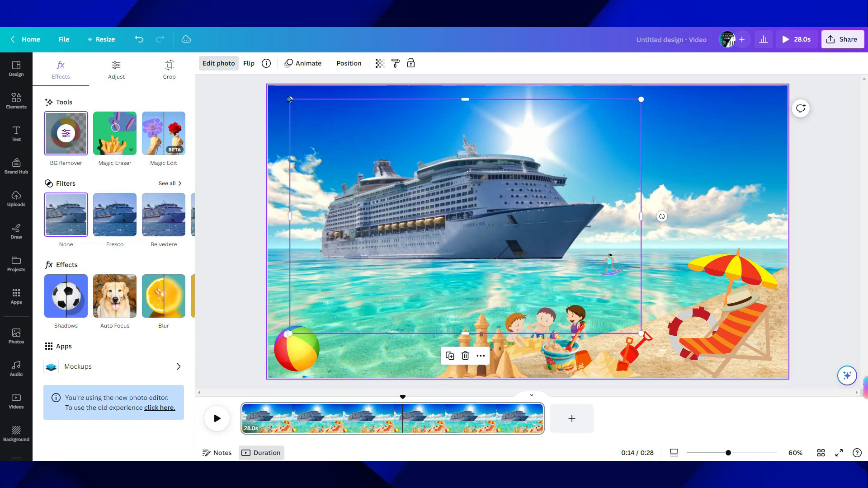
drag(289, 99, 319, 245)
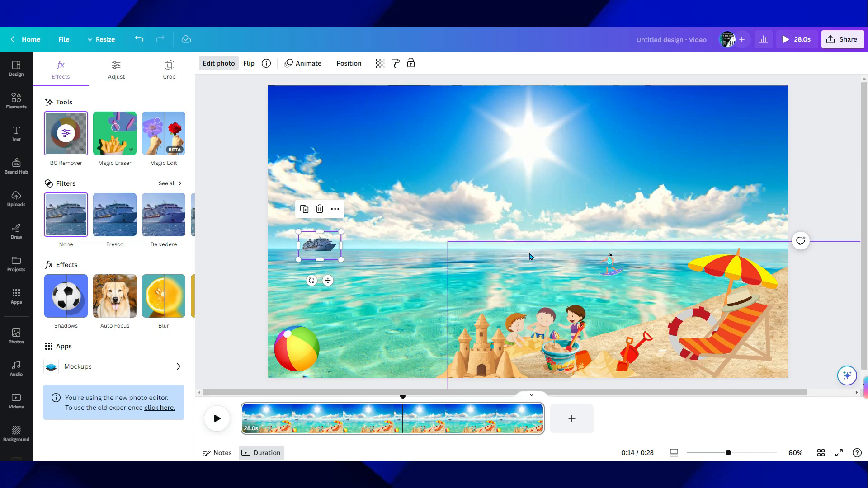
- Duplicate the cruise ship, flip the copy horizontally, and place it smaller on the horizon just above the beach umbrella
click(305, 209)
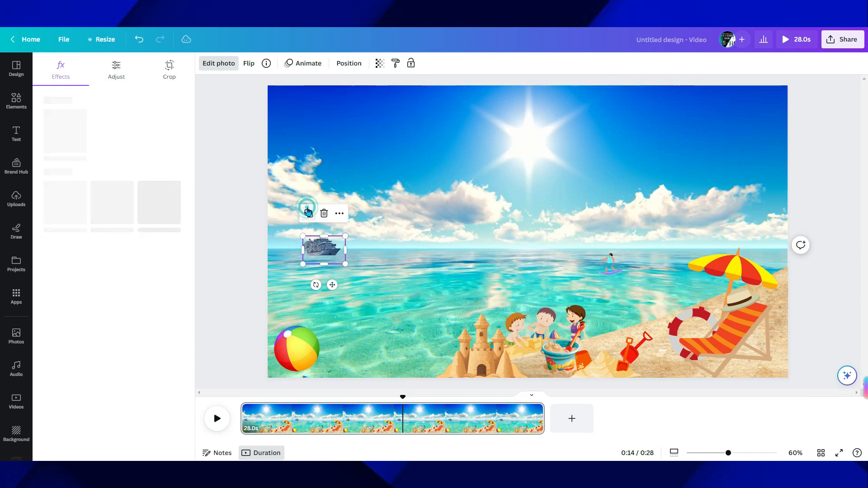
drag(324, 248, 577, 199)
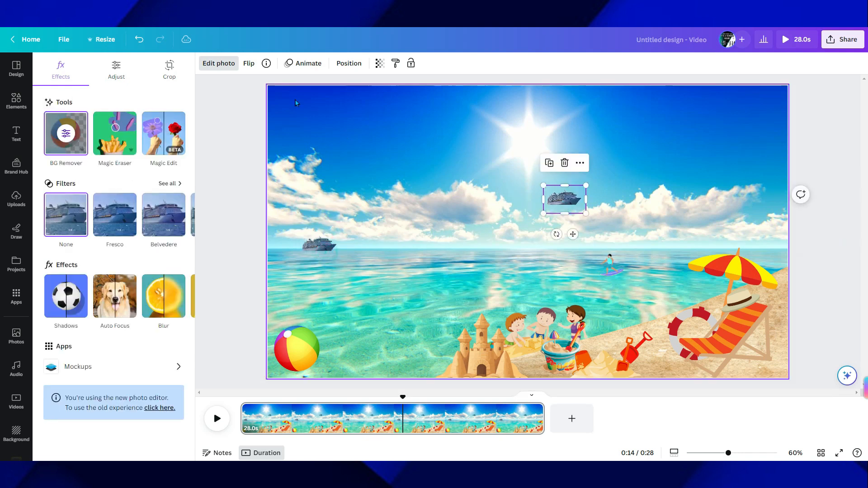
click(246, 64)
click(259, 86)
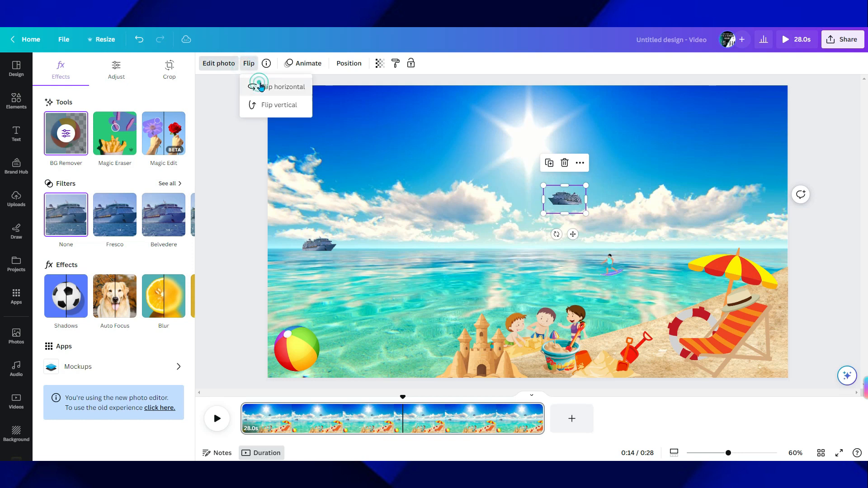
drag(556, 205, 693, 245)
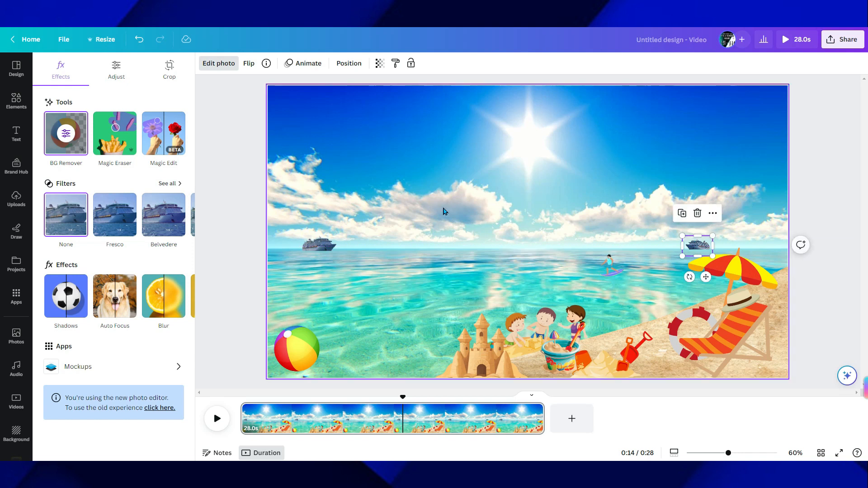
click(229, 153)
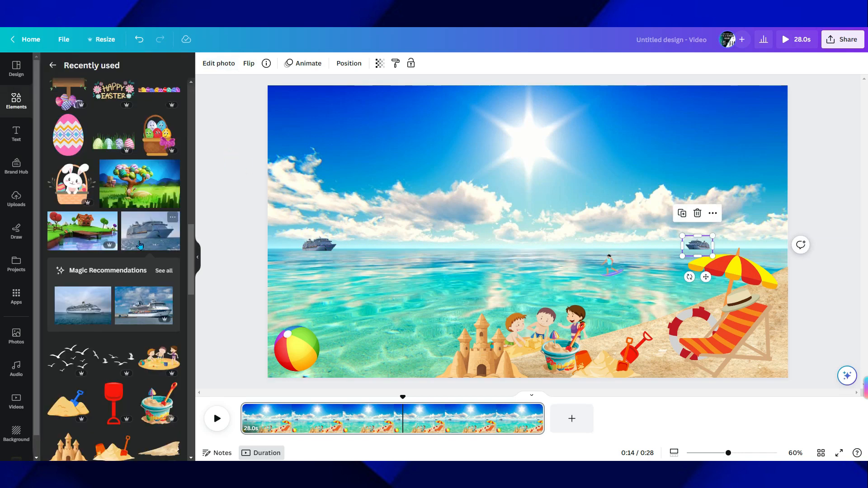
- Search the element library for "beach ball" and browse all matching graphics
click(13, 108)
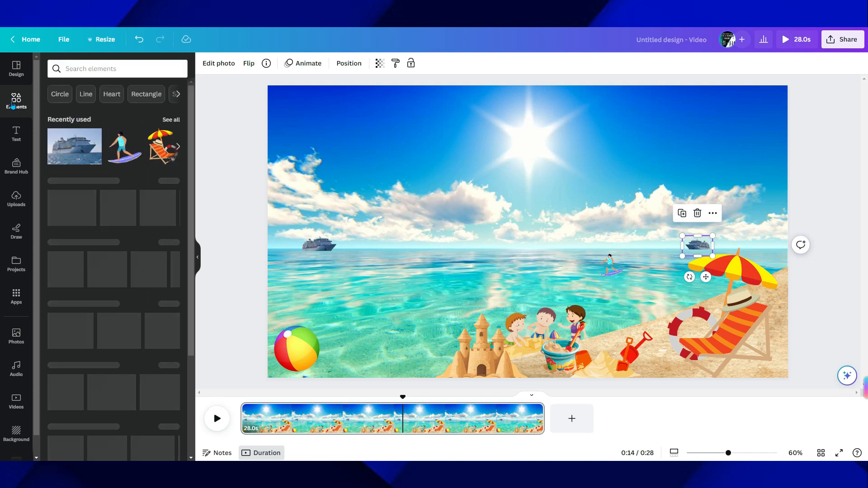
click(79, 68)
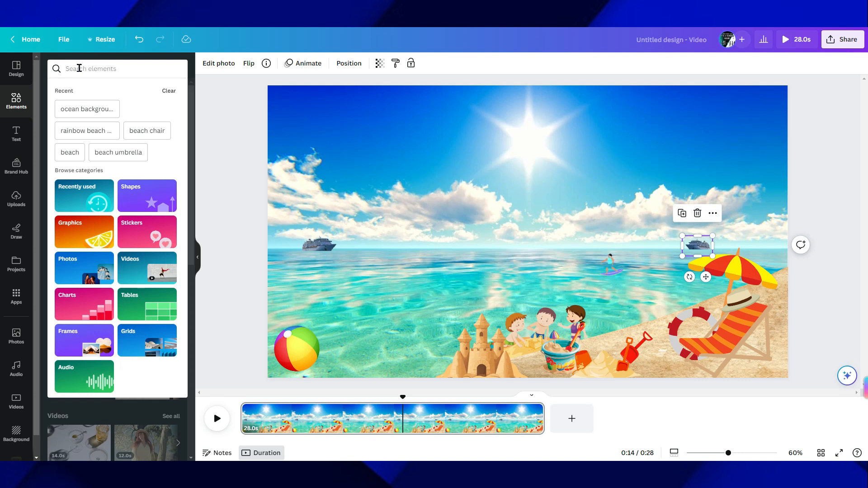
text(beach bv)
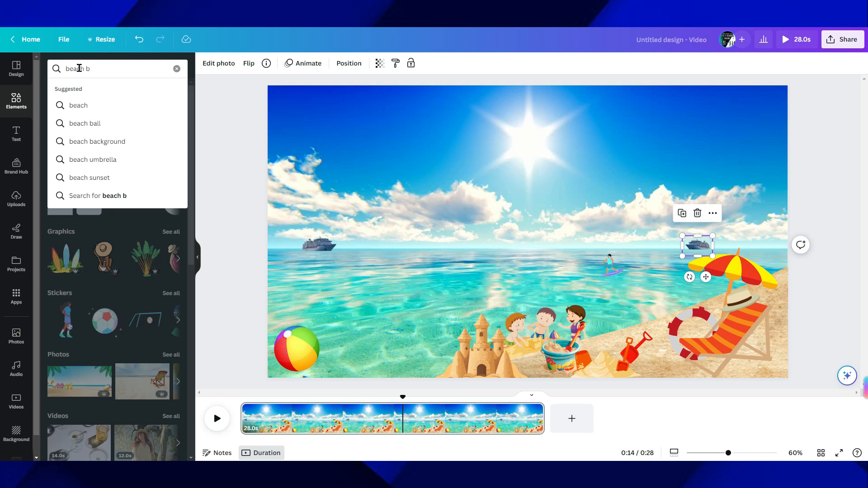
click(88, 123)
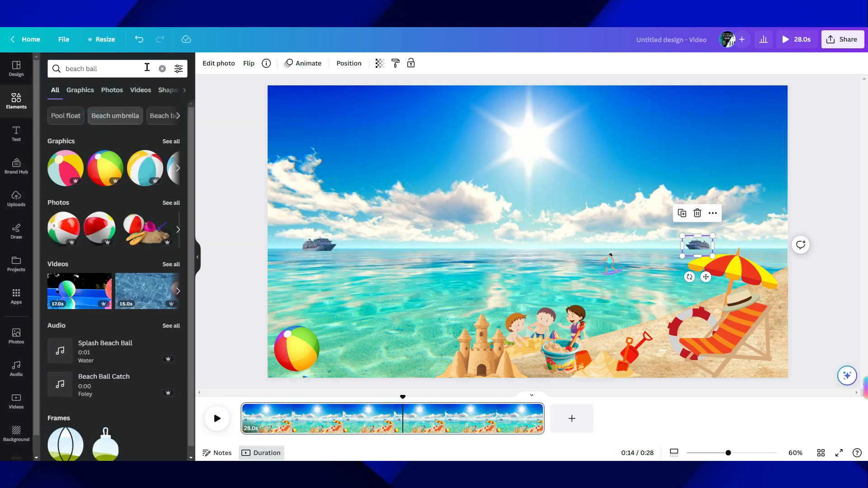
click(172, 144)
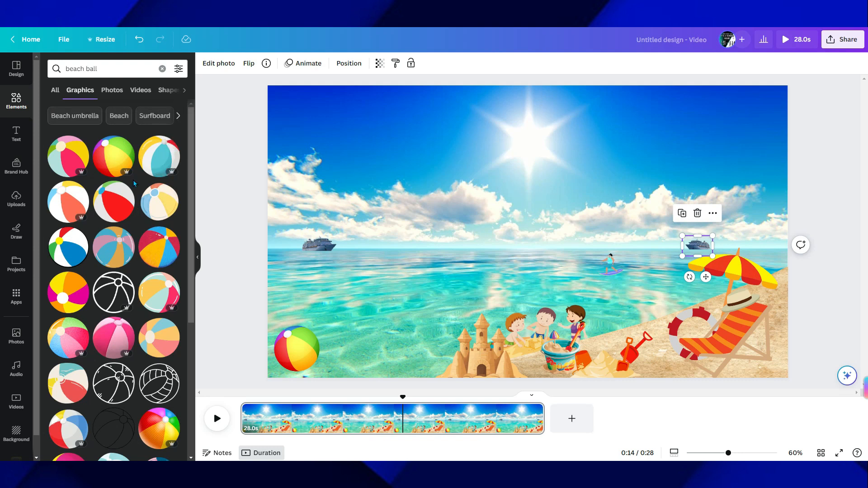
scroll(123, 284, down, 5)
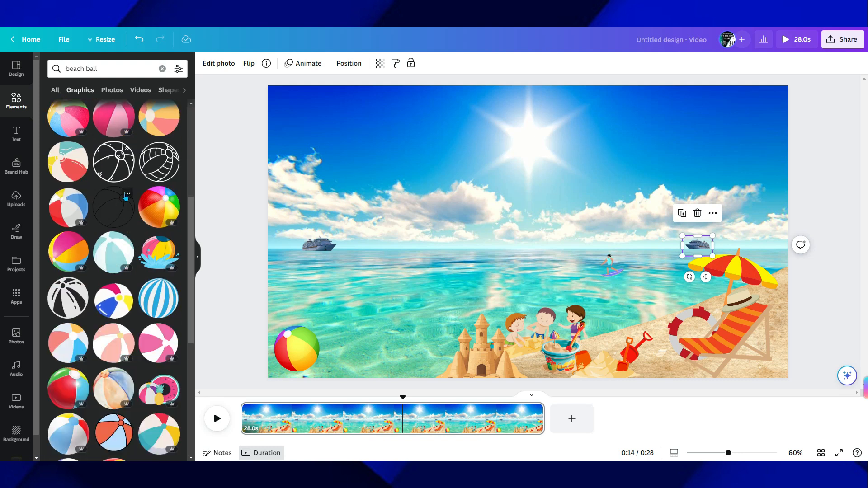
- Add the blue, yellow and magenta beach ball graphic, shrink it, and place it at the shoreline beside the girl
click(113, 312)
drag(439, 130, 612, 307)
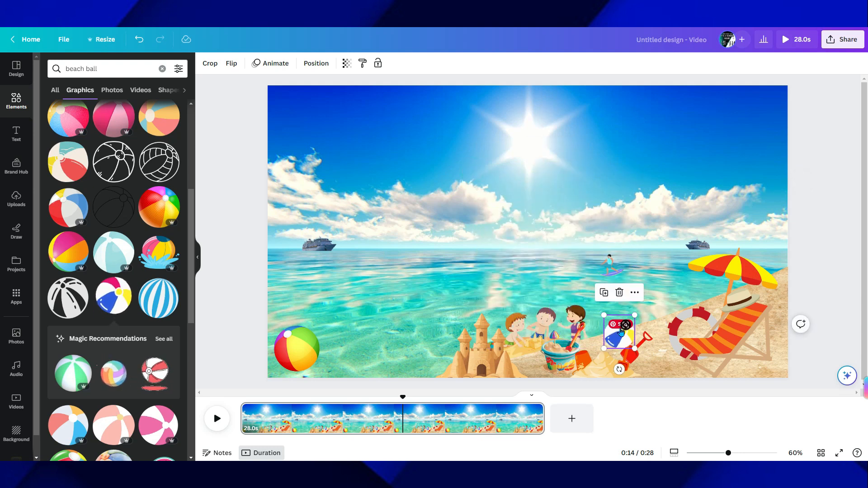
drag(626, 337, 600, 315)
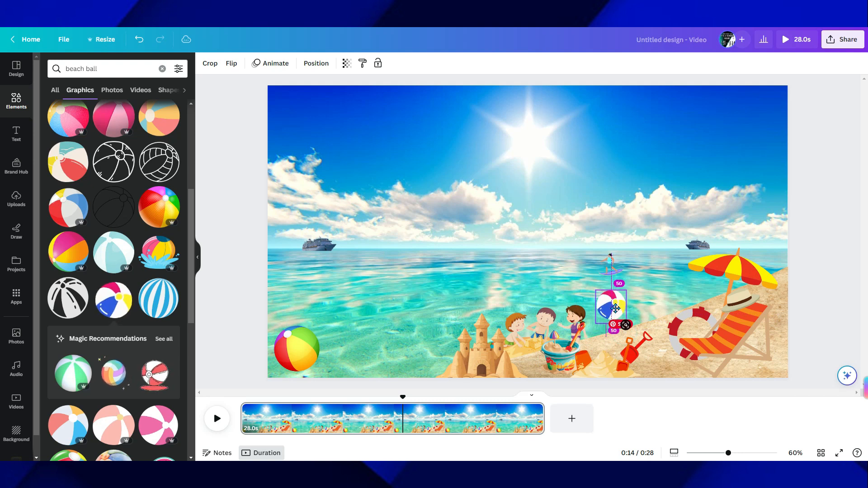
click(223, 283)
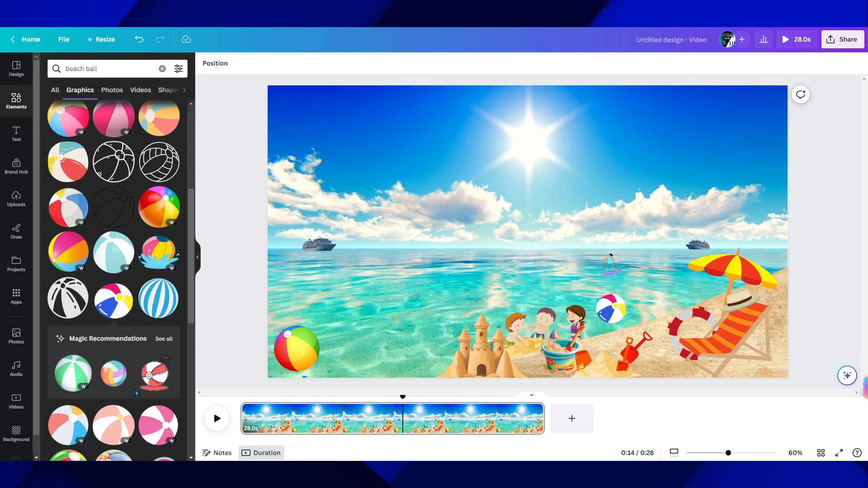
- Look through more beach ball graphics and delete the small ball beside the girl from the page
scroll(119, 317, down, 5)
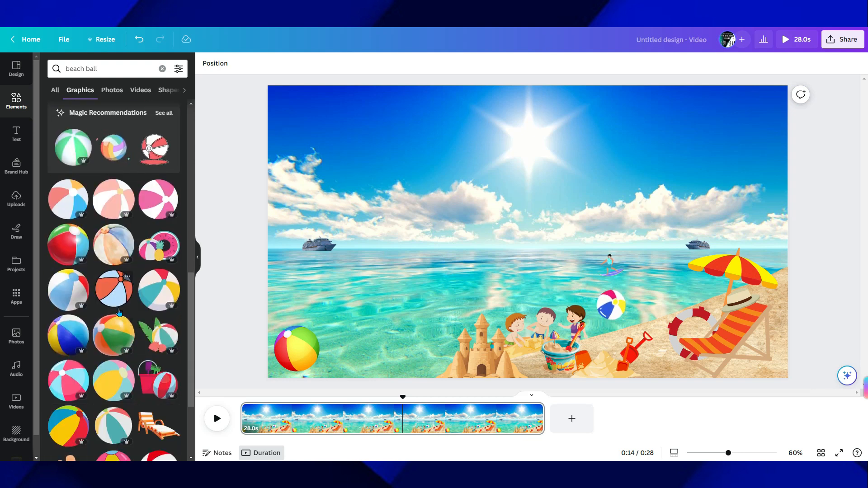
scroll(119, 312, down, 5)
scroll(120, 311, down, 3)
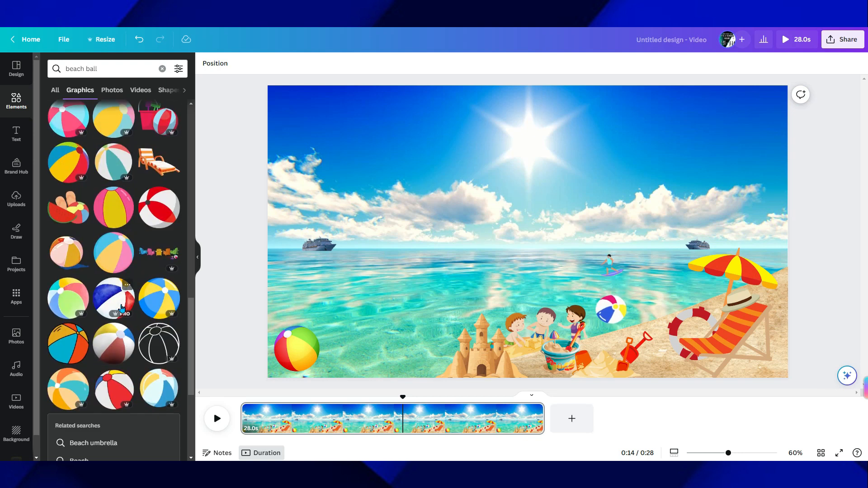
scroll(122, 309, down, 1)
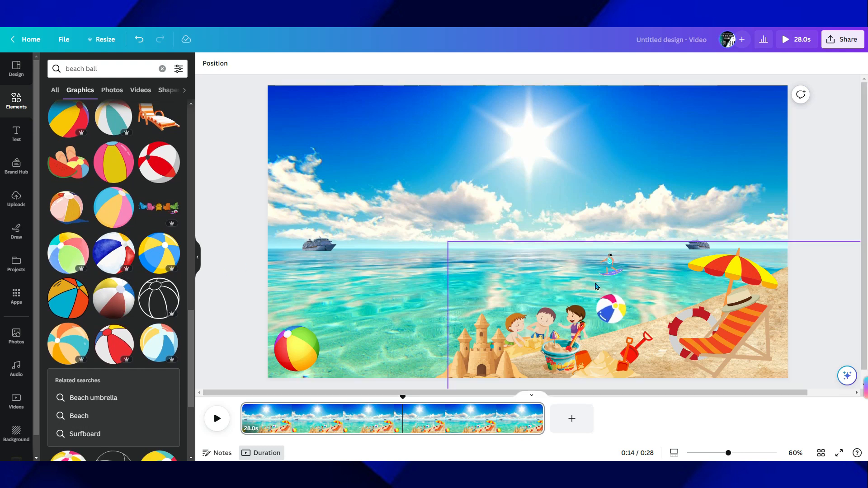
click(609, 311)
key(Delete)
- Add the red sunglasses graphic, shrink and tilt it, and place it on the sand beside the beach chair's legs
scroll(110, 255, down, 8)
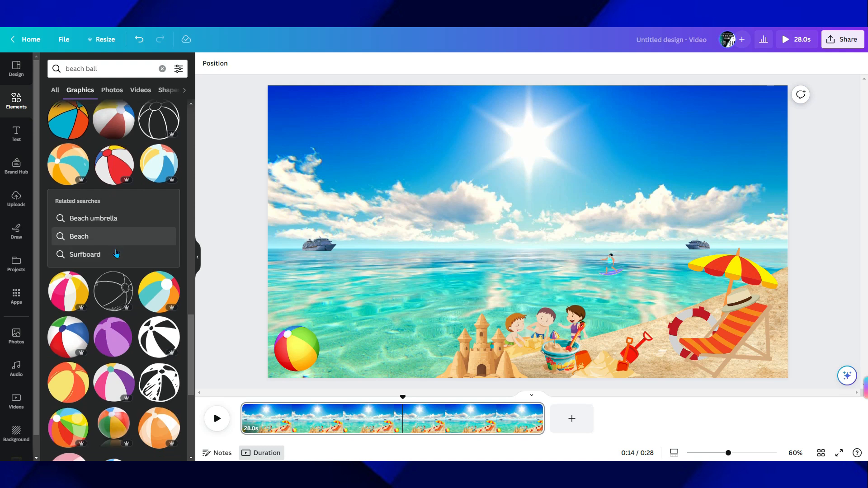
scroll(116, 254, down, 2)
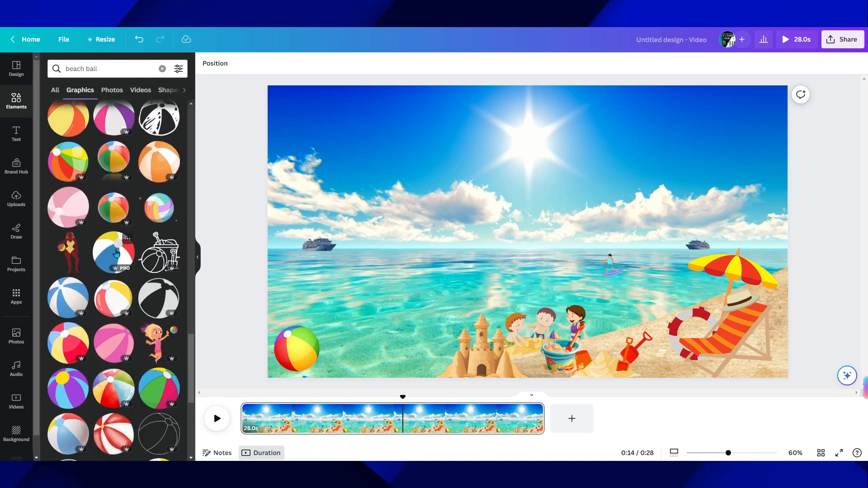
scroll(116, 253, down, 5)
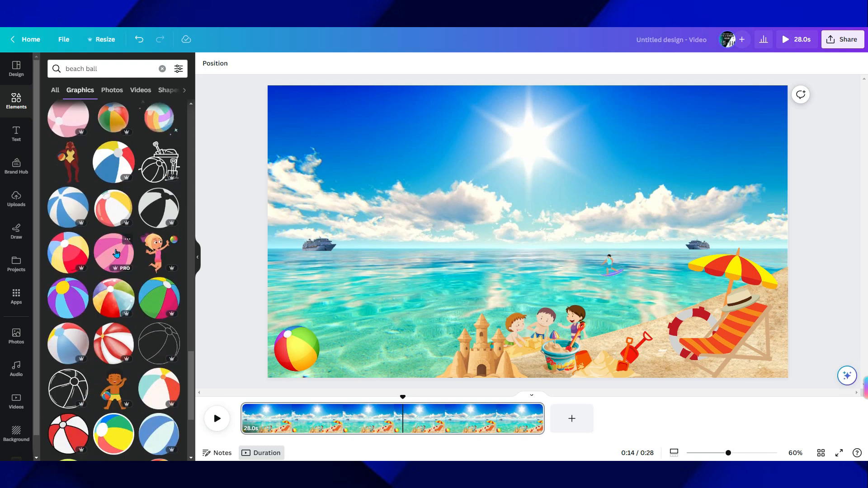
scroll(116, 254, down, 1)
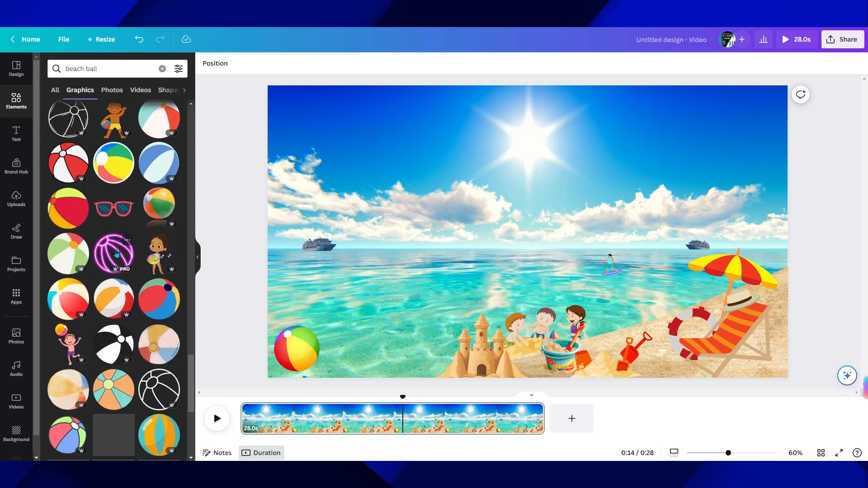
click(111, 209)
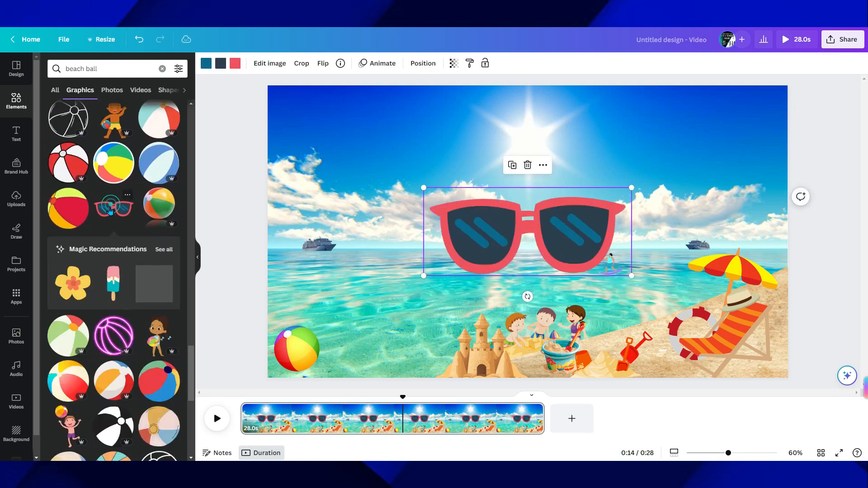
drag(425, 187, 605, 264)
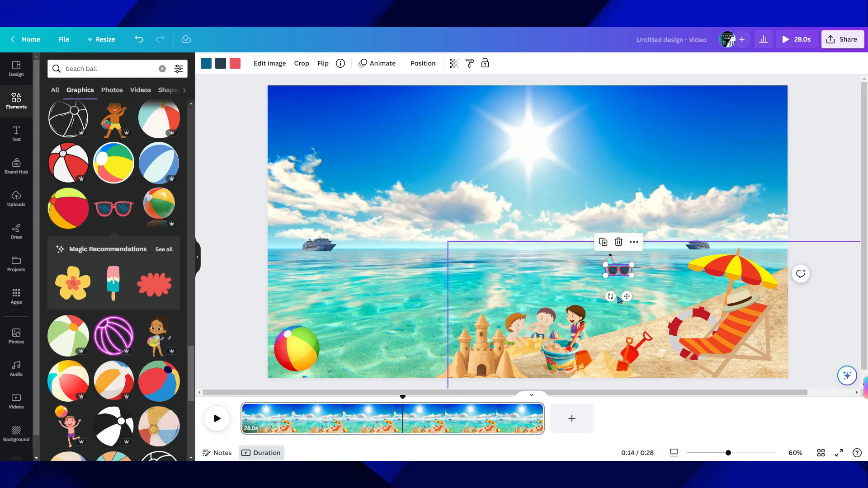
drag(610, 296, 752, 361)
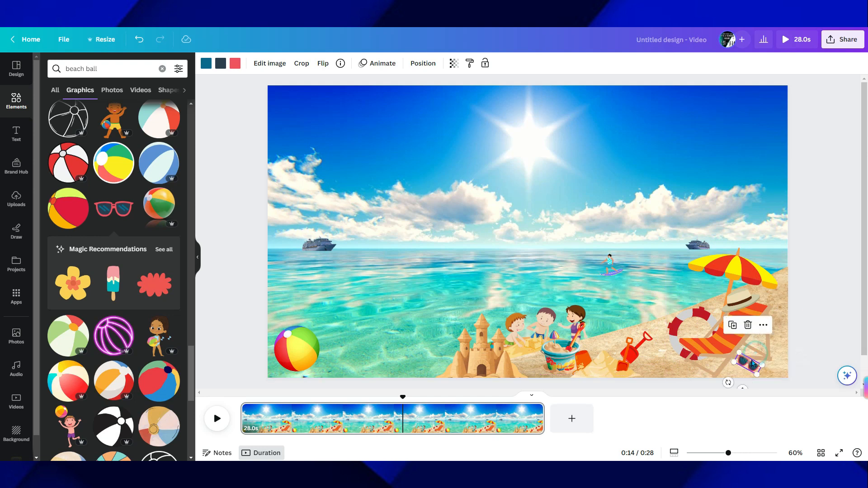
click(238, 213)
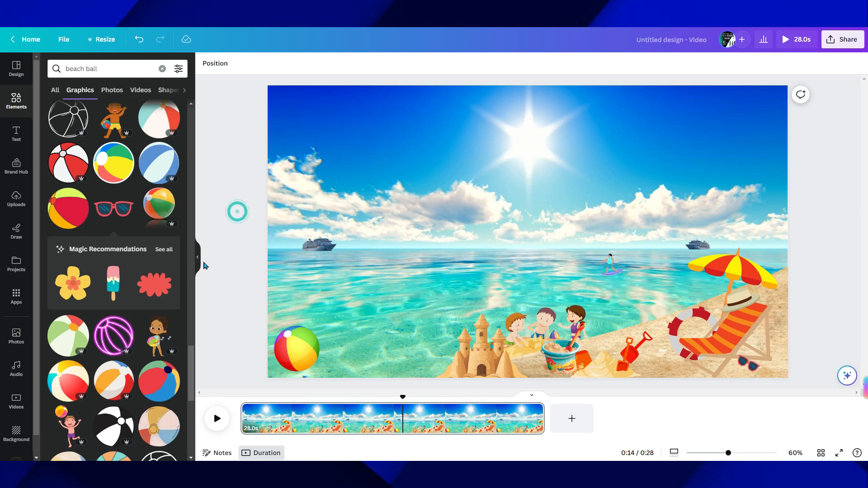
- Add the boy tossing a beach ball, shrink him, and place him in the shallow water between the large ball and the sandcastle
click(77, 424)
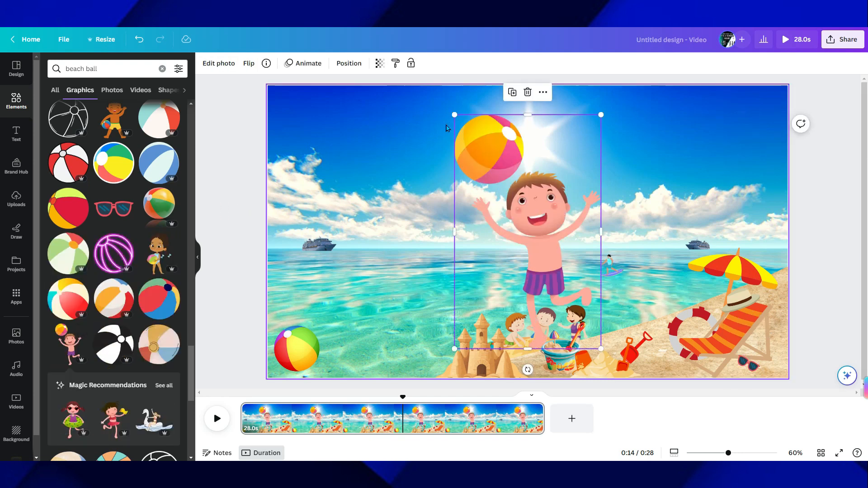
drag(454, 114, 556, 276)
drag(581, 316, 617, 285)
drag(652, 322, 656, 326)
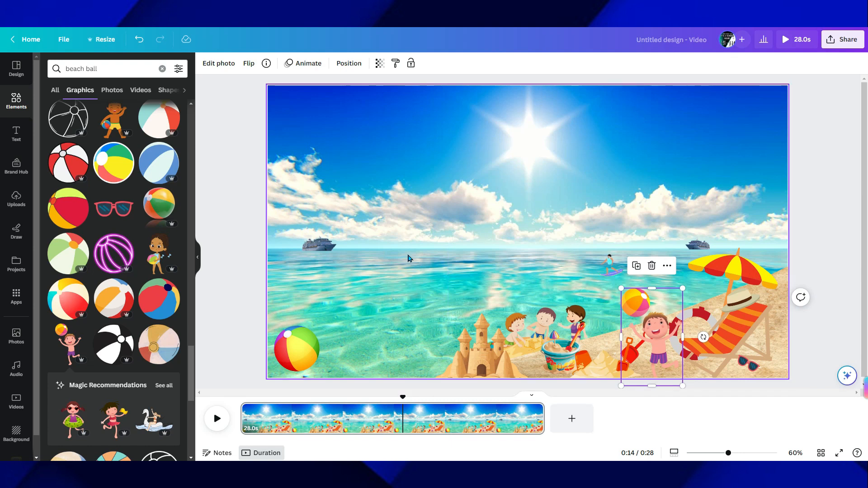
drag(660, 328, 401, 318)
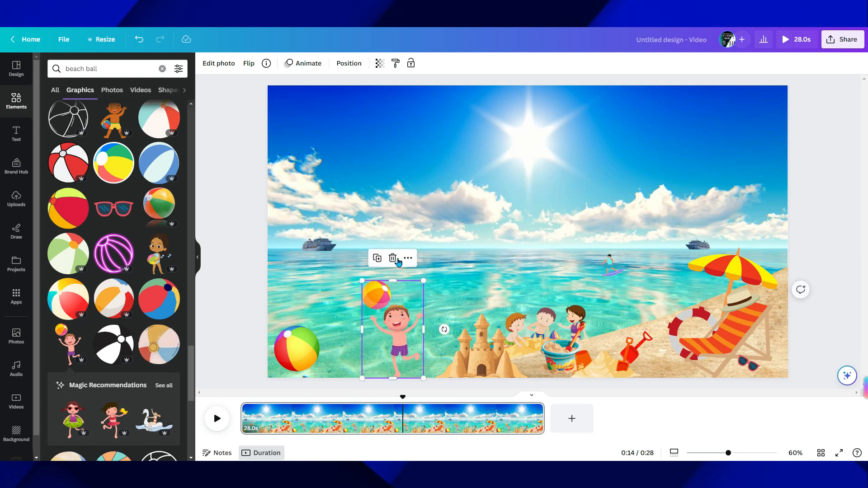
click(239, 236)
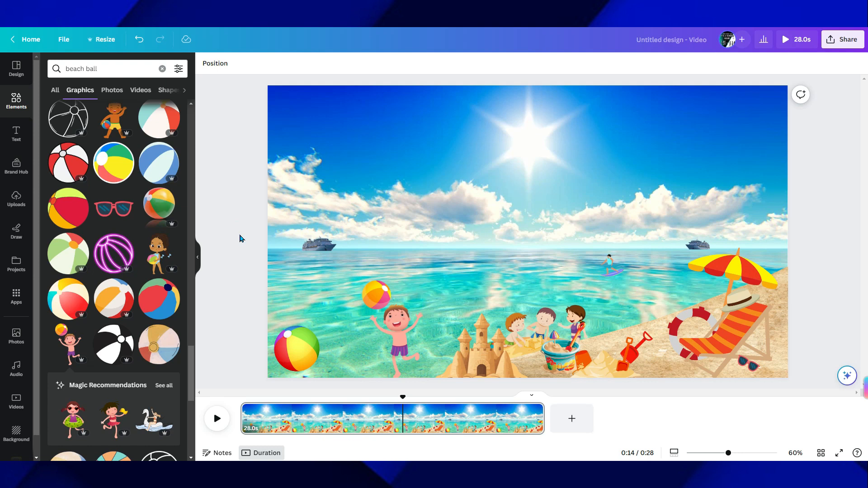
- Send the boy with the ball backward and move him so he stands partly behind the sandcastle
drag(387, 313, 412, 317)
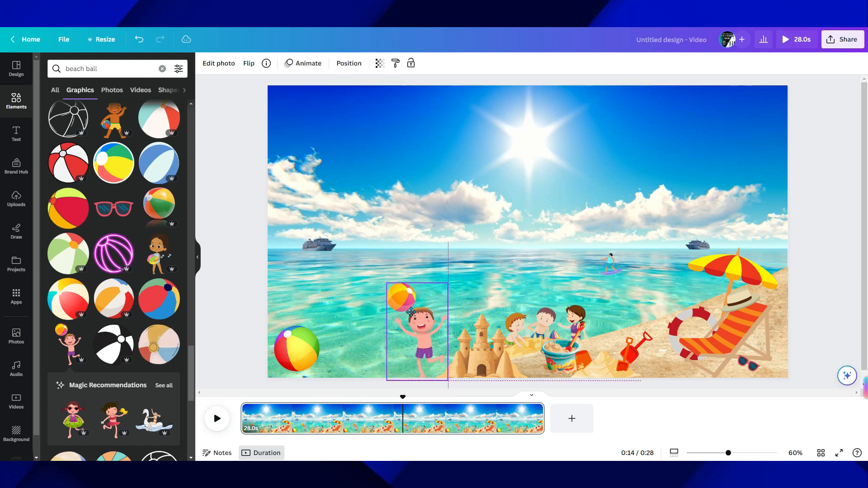
right_click(423, 327)
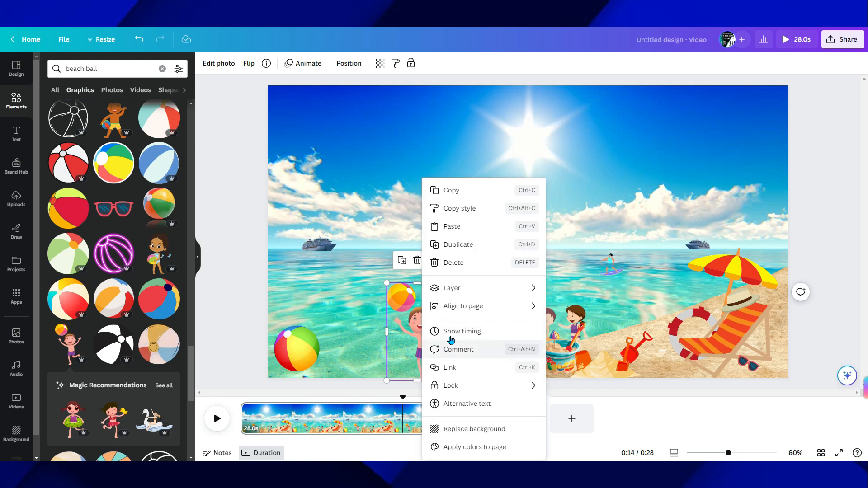
click(457, 287)
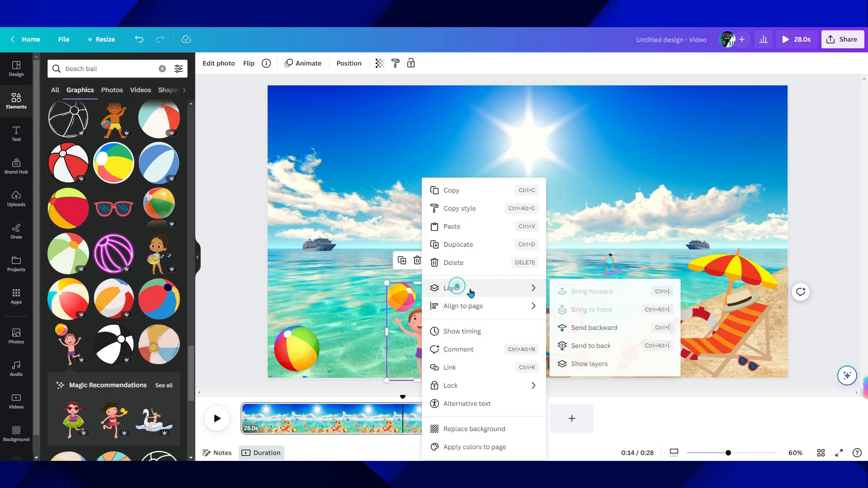
click(583, 328)
drag(432, 330, 444, 329)
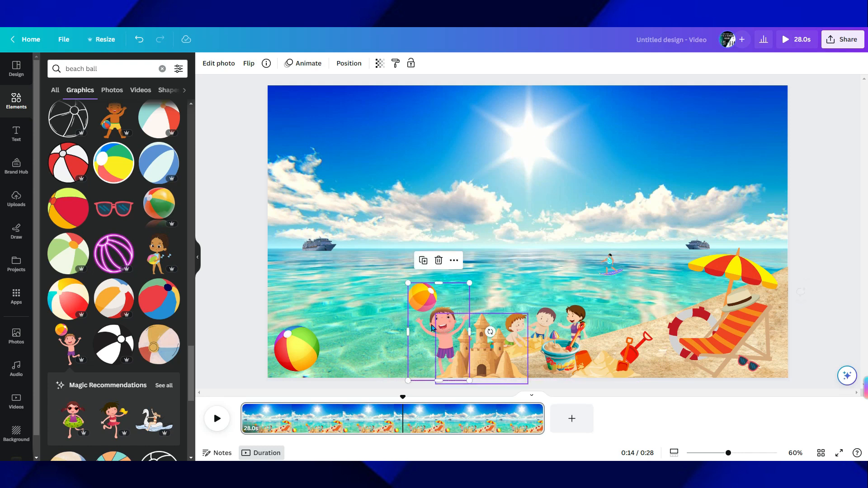
click(227, 192)
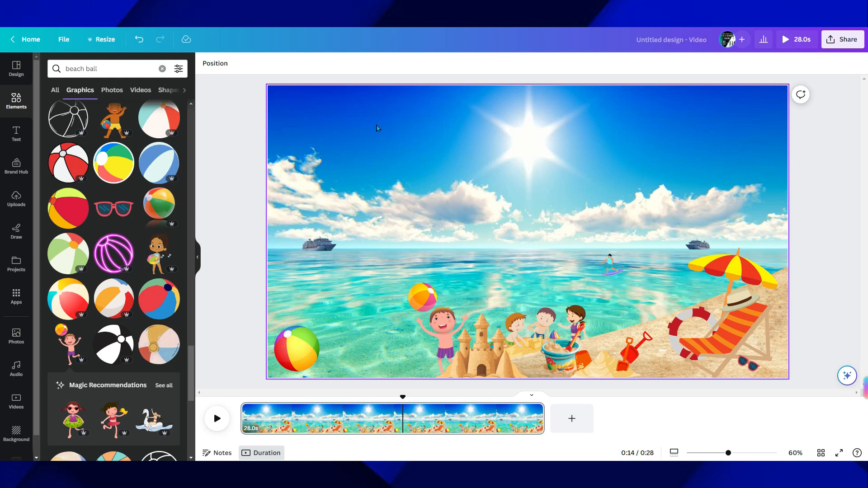
- Try the Fade page animation on the beach scene, and remove all animations from the page
click(492, 348)
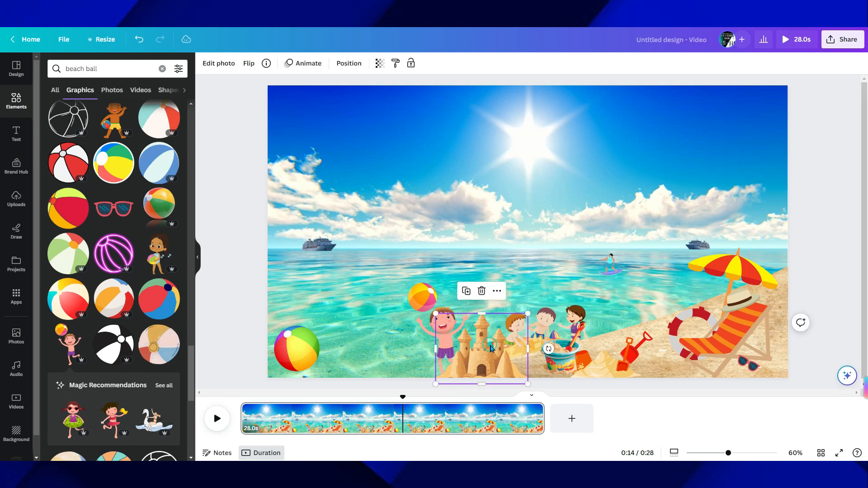
click(309, 67)
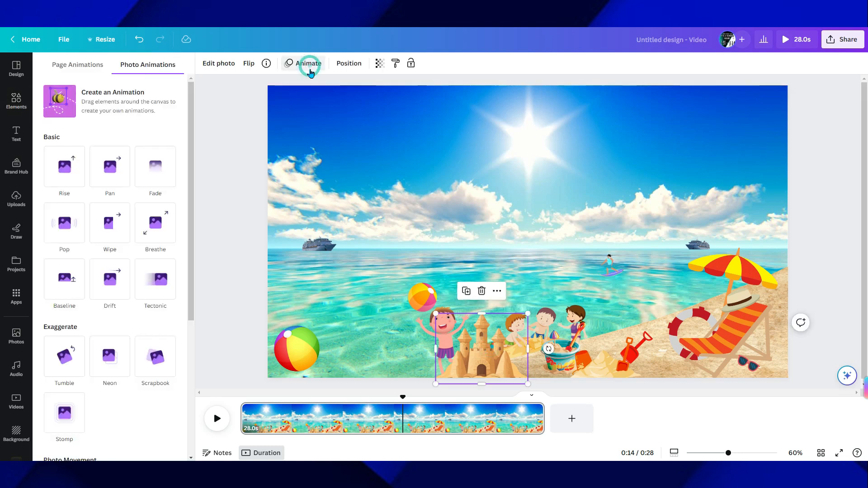
click(71, 66)
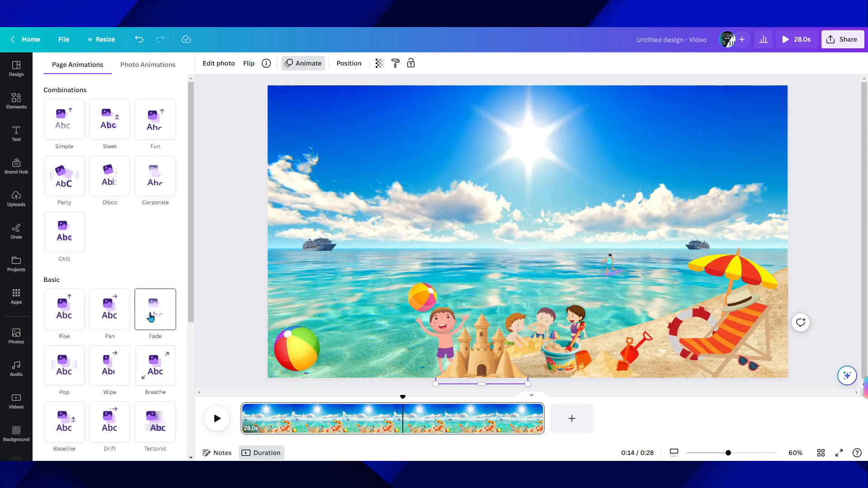
click(152, 317)
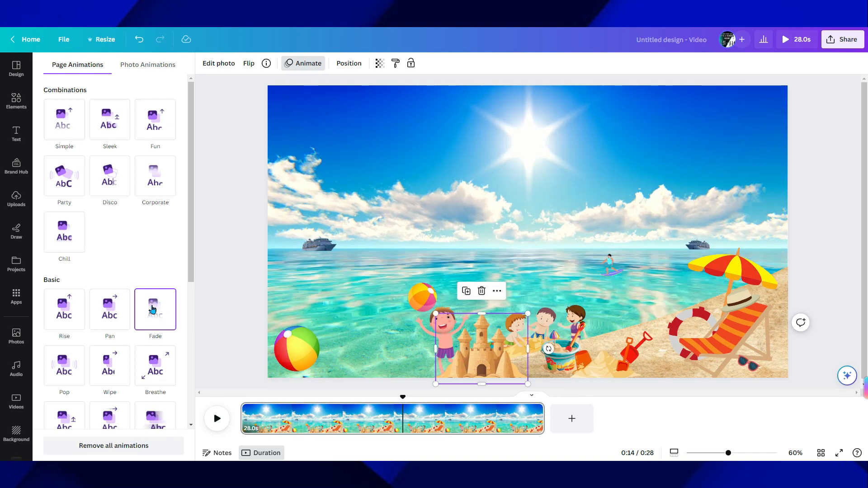
click(96, 446)
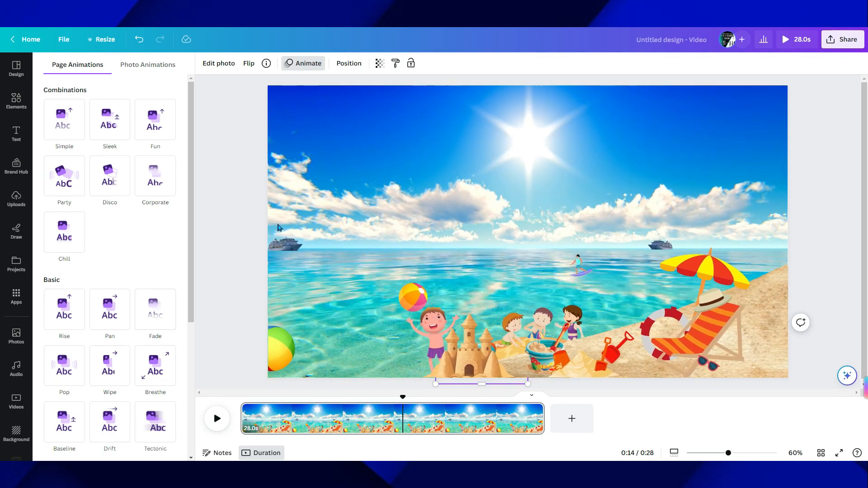
click(229, 184)
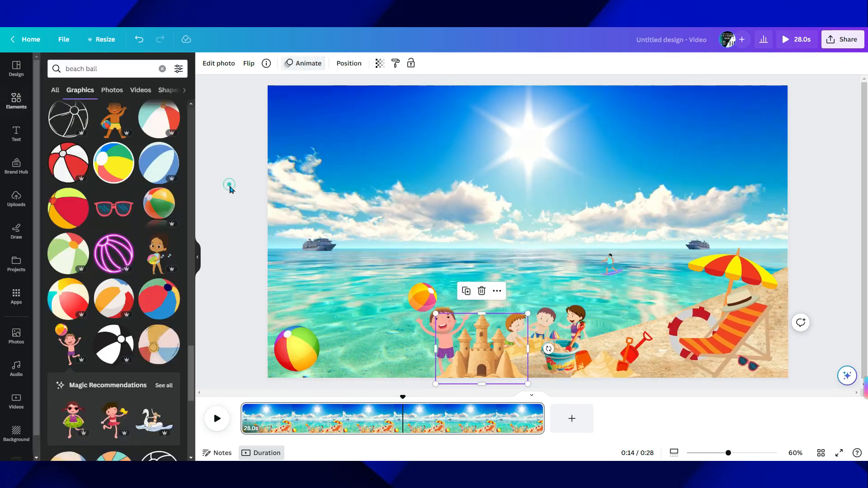
- Return the playhead to the start of the video and apply the Wiggle motion effect to the large beach ball
click(244, 400)
click(289, 349)
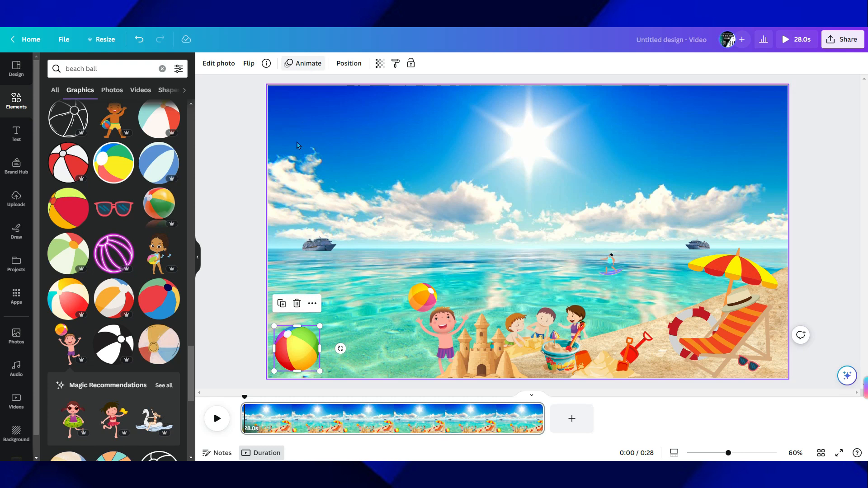
click(311, 64)
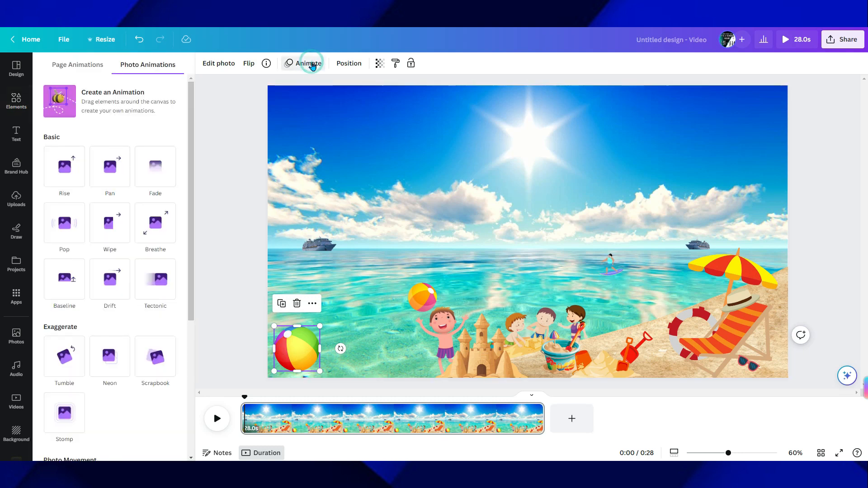
scroll(108, 271, down, 5)
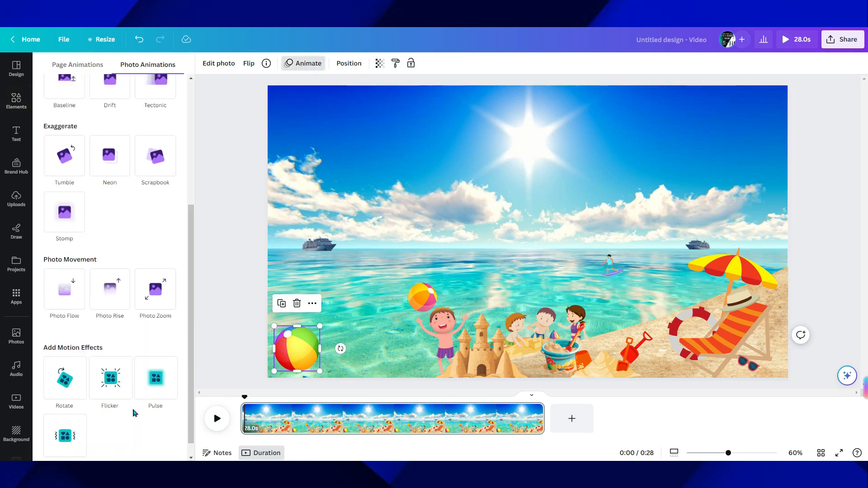
click(63, 420)
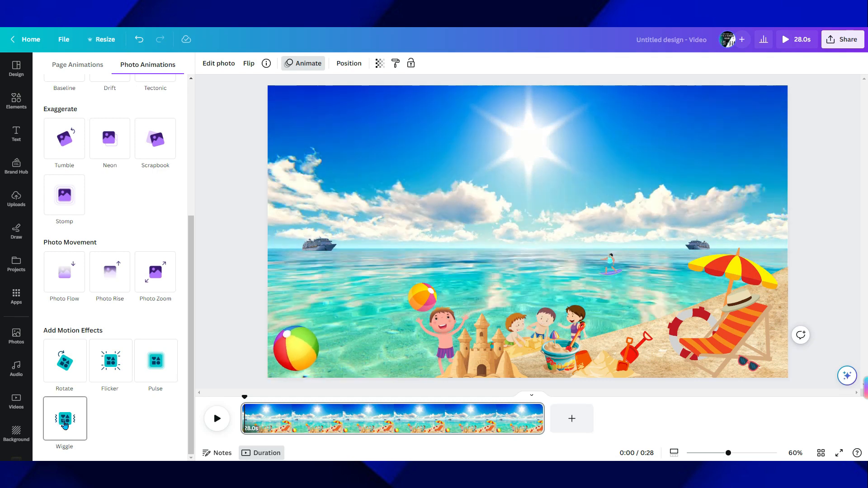
click(64, 424)
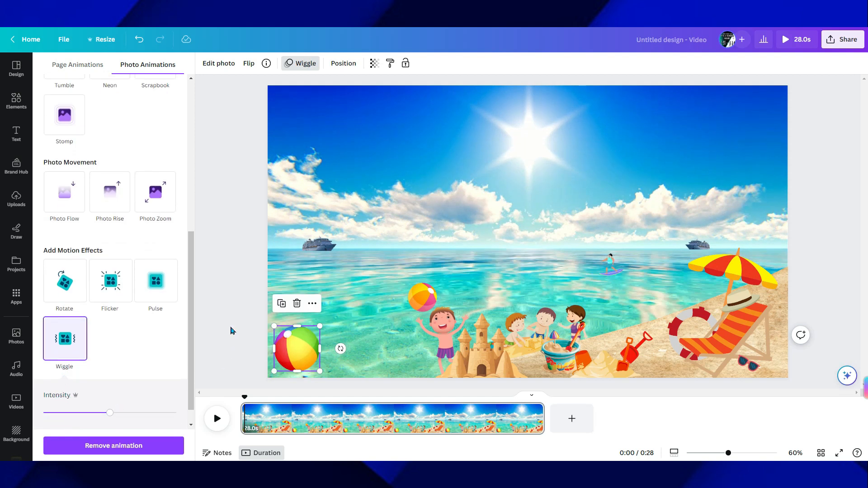
click(242, 247)
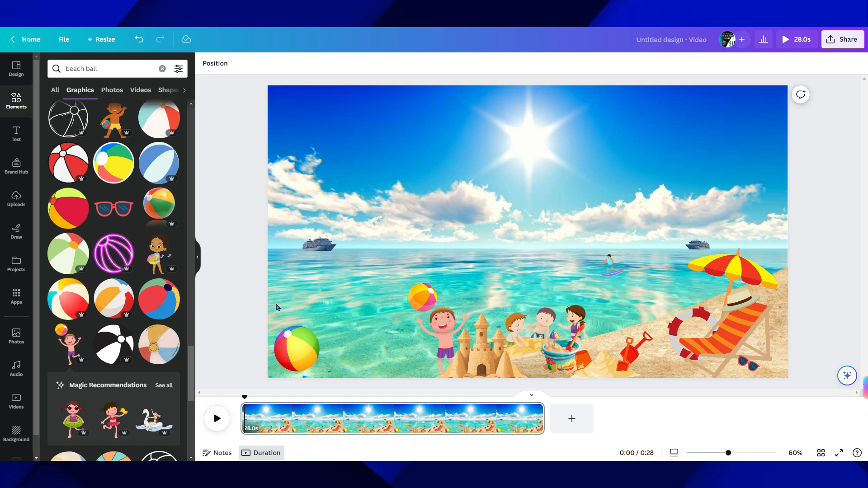
- Create a custom motion path that moves the boy with the ball slightly left in the shallow water, discarding the first attempt
click(425, 322)
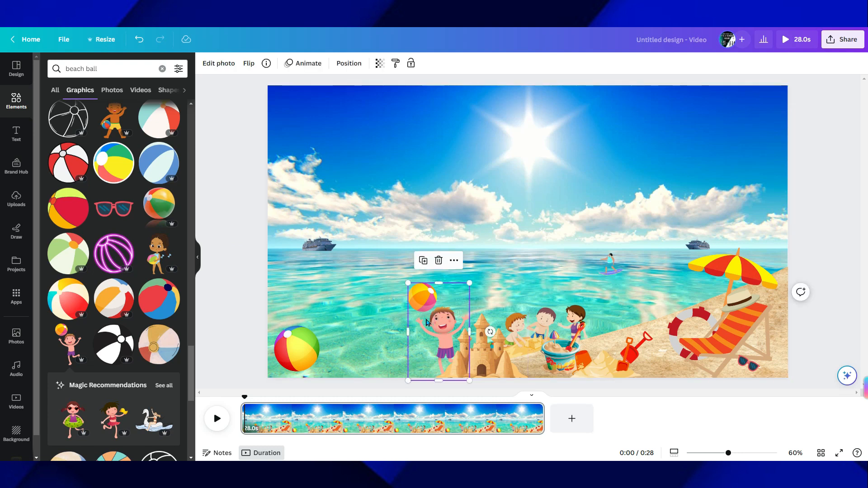
click(306, 64)
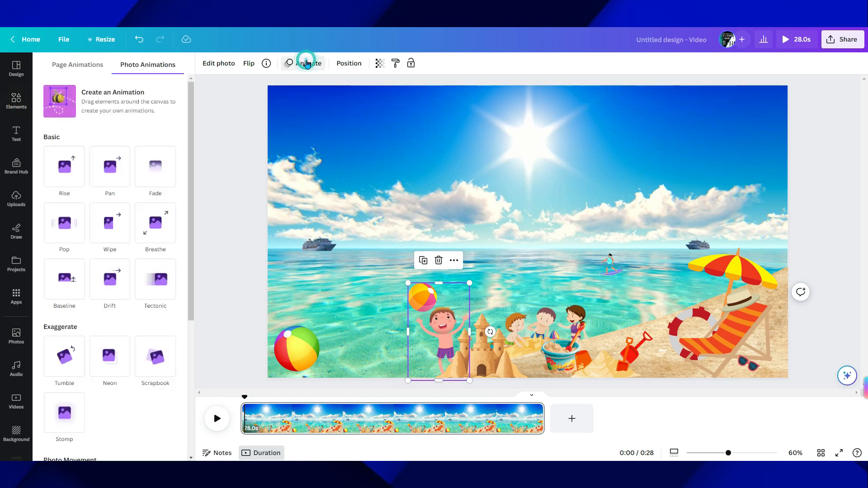
click(56, 110)
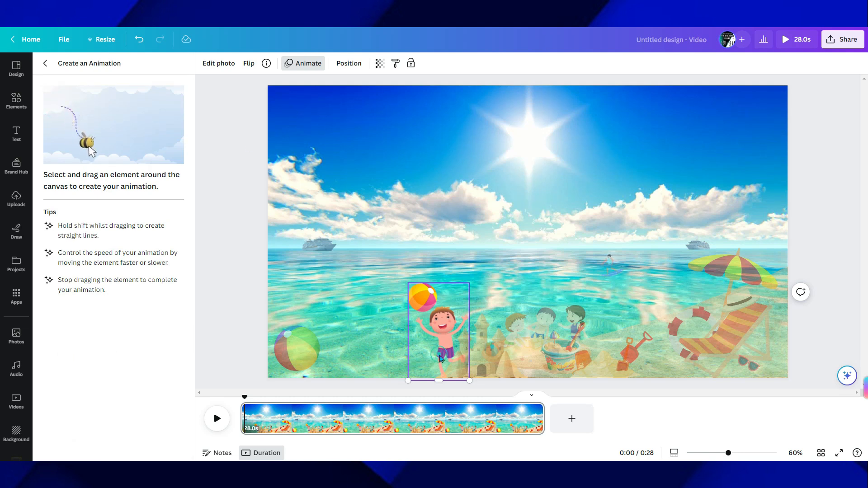
mouse_move(442, 358)
mouse_down()
mouse_move(416, 355)
mouse_move(442, 358)
mouse_up()
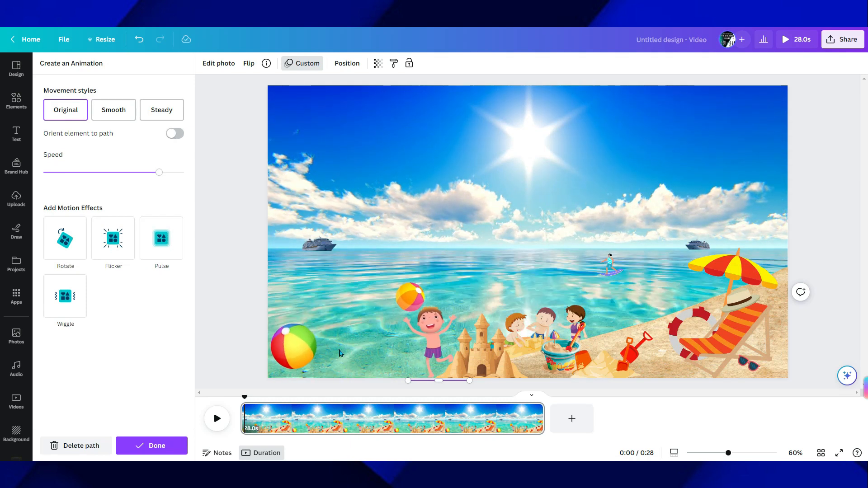
click(84, 446)
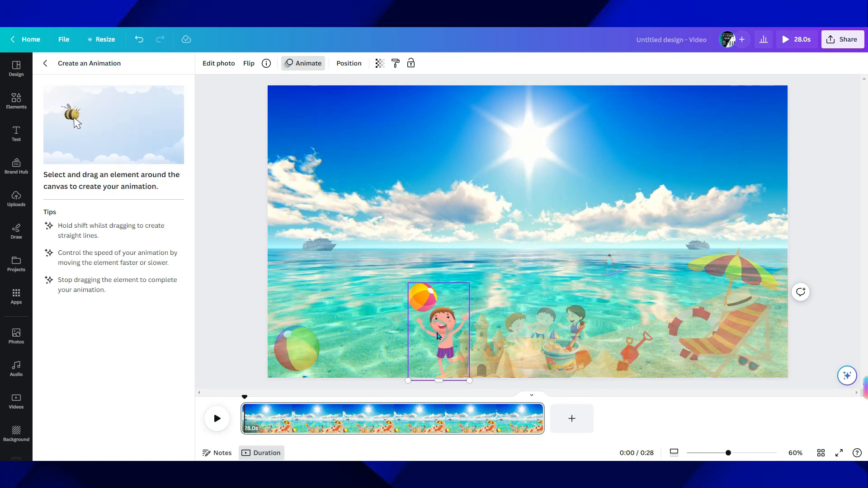
drag(437, 335, 421, 335)
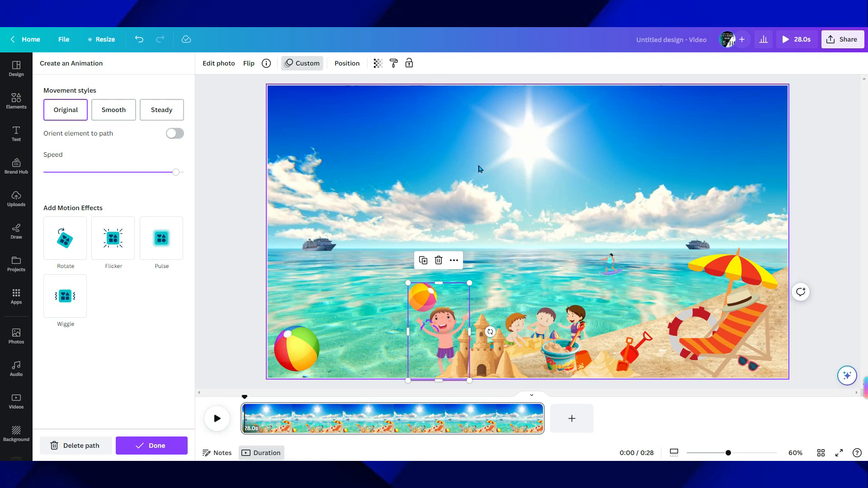
- Create custom motion paths that move the surfer left across the water and the left ship a short way right along the horizon
click(611, 273)
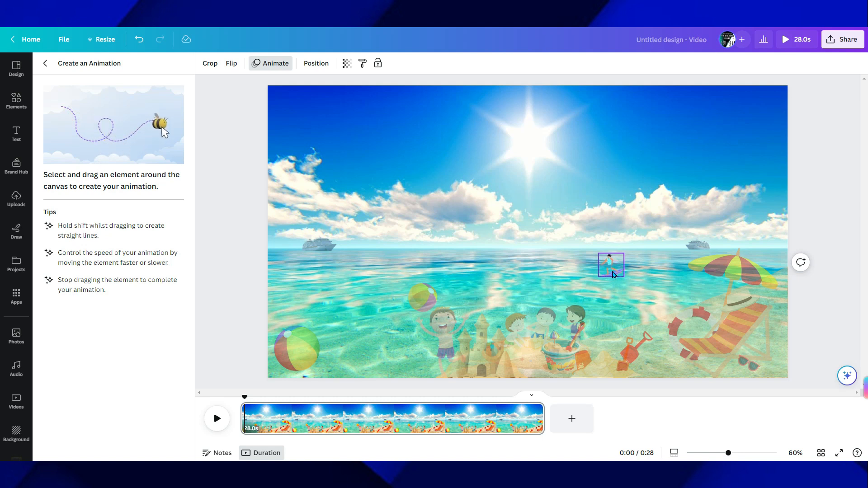
drag(607, 271, 501, 272)
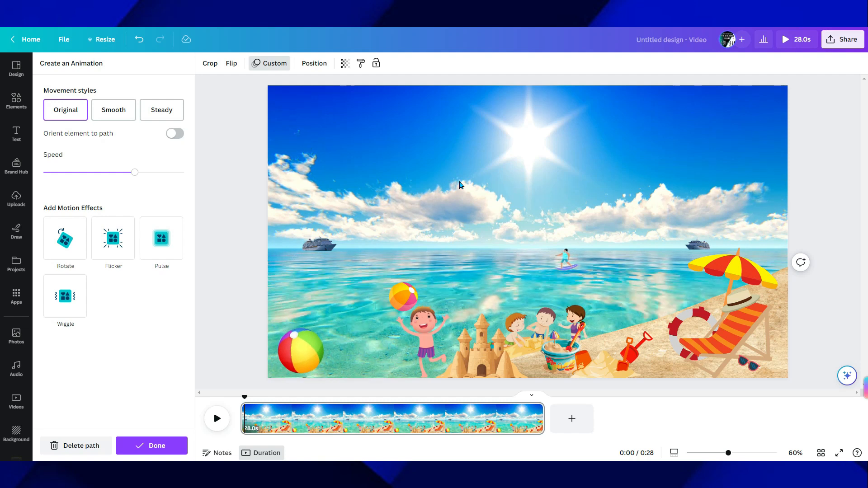
click(320, 244)
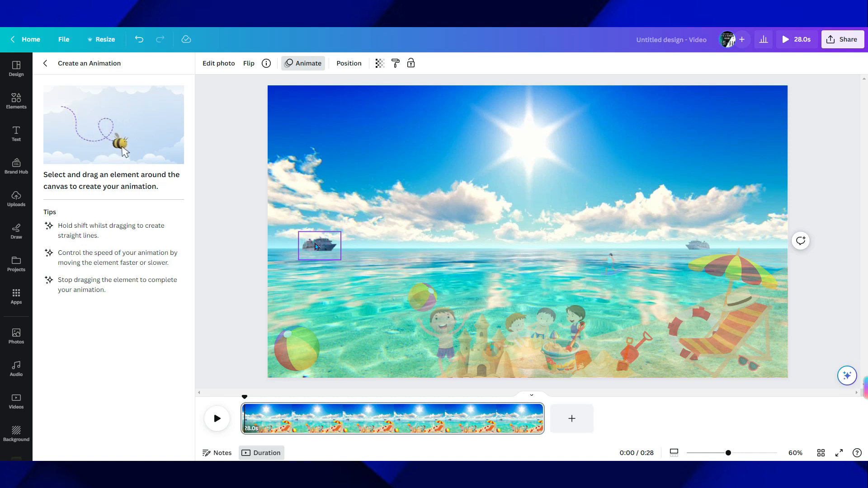
drag(315, 246, 358, 251)
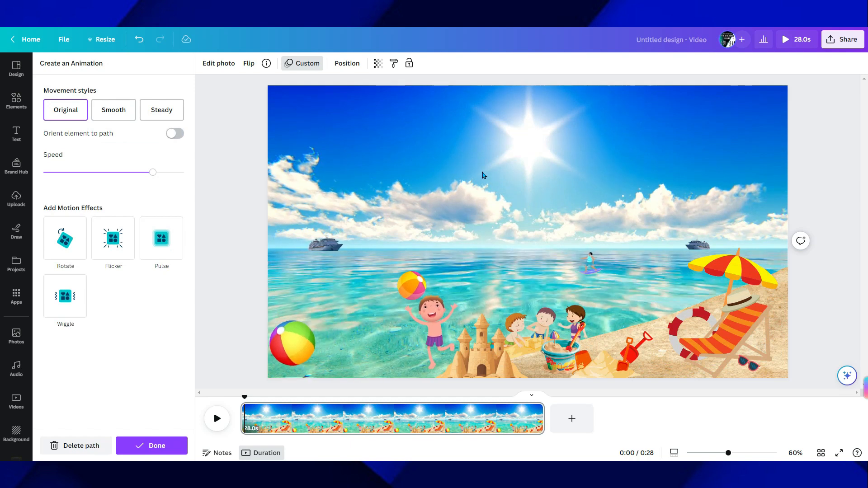
- Create a custom motion path that moves the right ship a short way left along the horizon
click(700, 249)
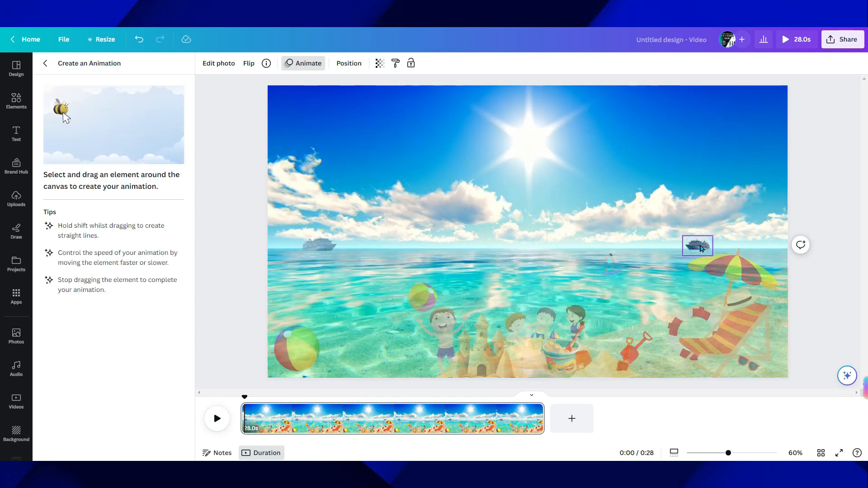
drag(700, 248, 686, 248)
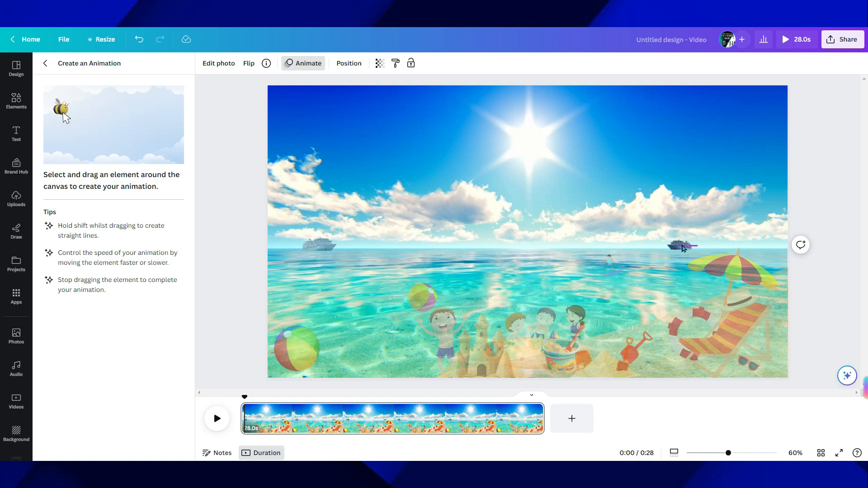
drag(679, 249, 676, 248)
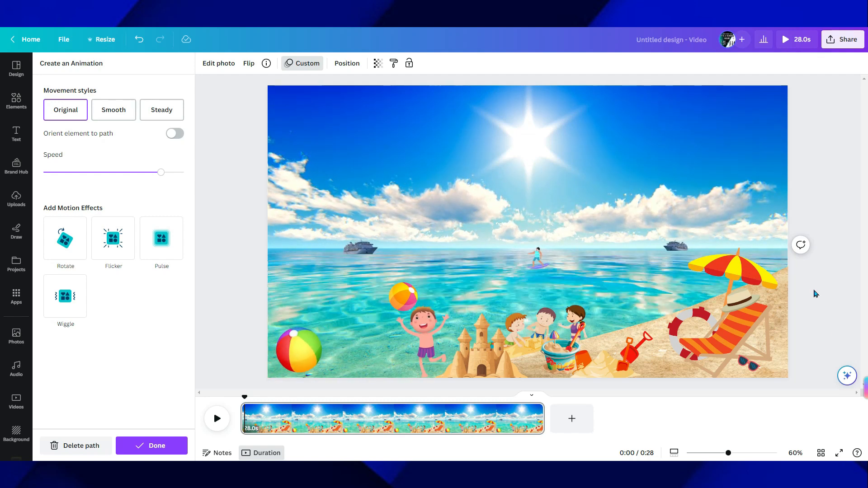
click(811, 166)
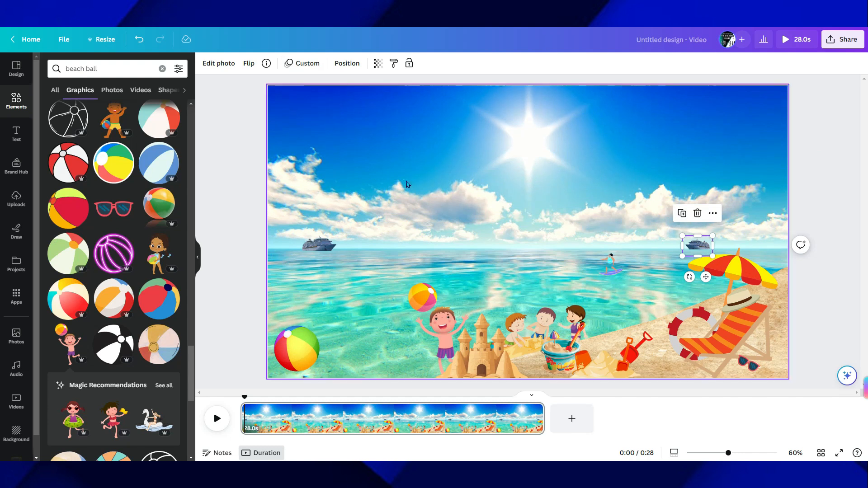
click(236, 165)
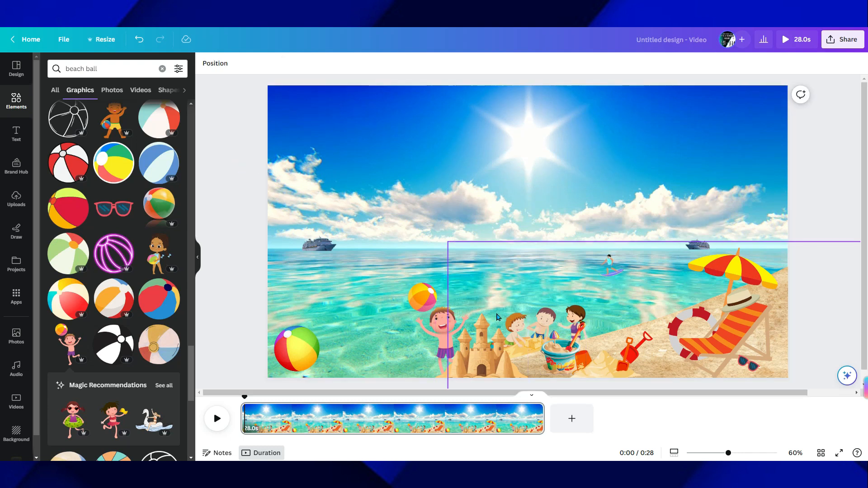
drag(499, 315, 544, 321)
drag(538, 317, 498, 312)
click(831, 146)
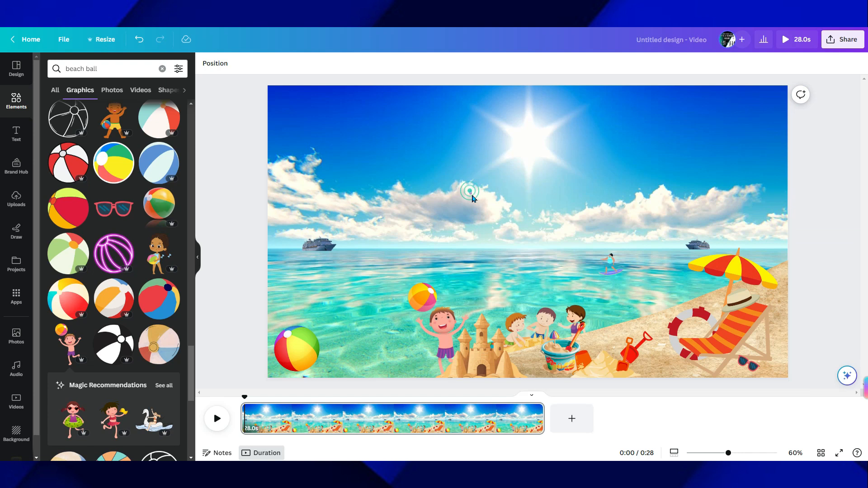
- Apply the Breathe animation to the sand, playing children, bucket, shovel and beach chair together
drag(819, 333, 537, 350)
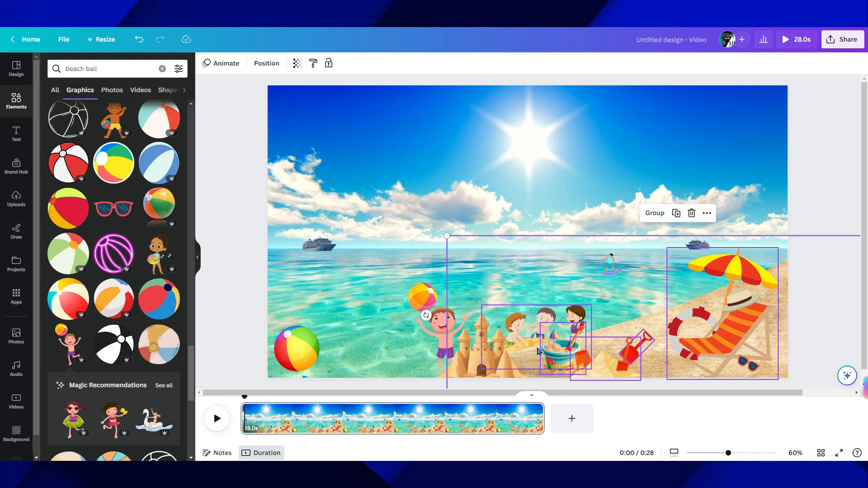
click(226, 63)
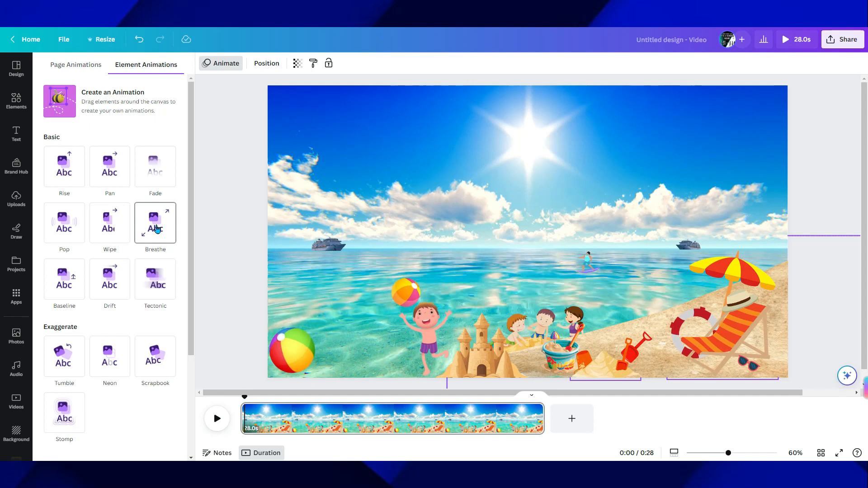
click(157, 229)
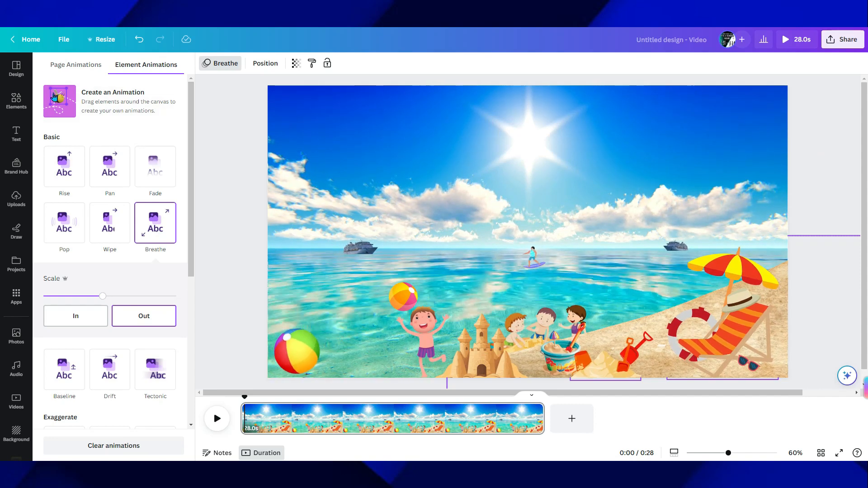
- Search the elements for "seagulls", add the white flock graphic, shrink it and place it in the sky's upper-left corner
click(16, 97)
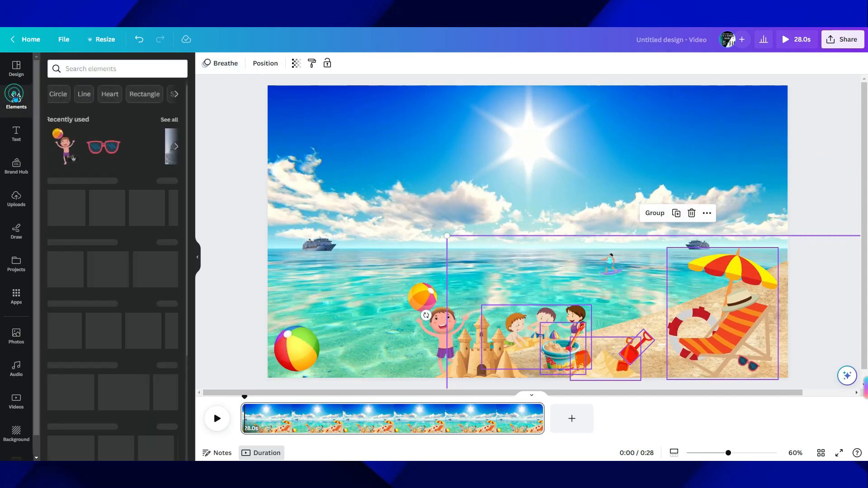
click(93, 68)
click(93, 67)
text(seagulls)
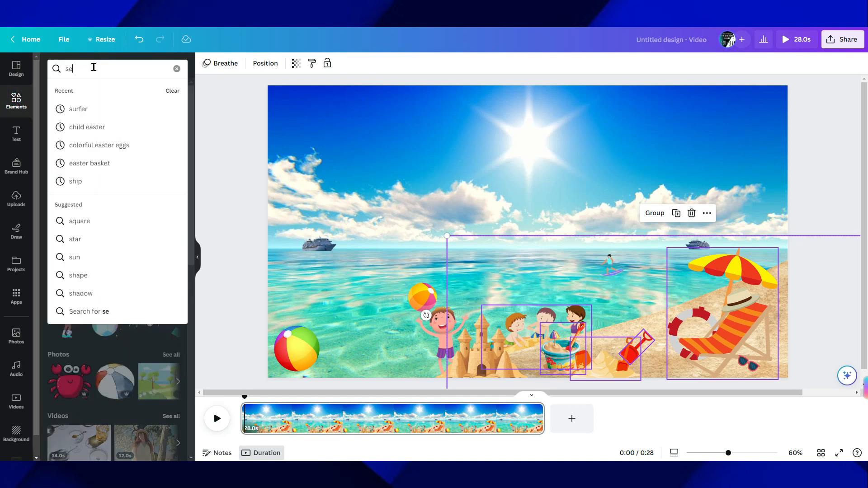
key(Return)
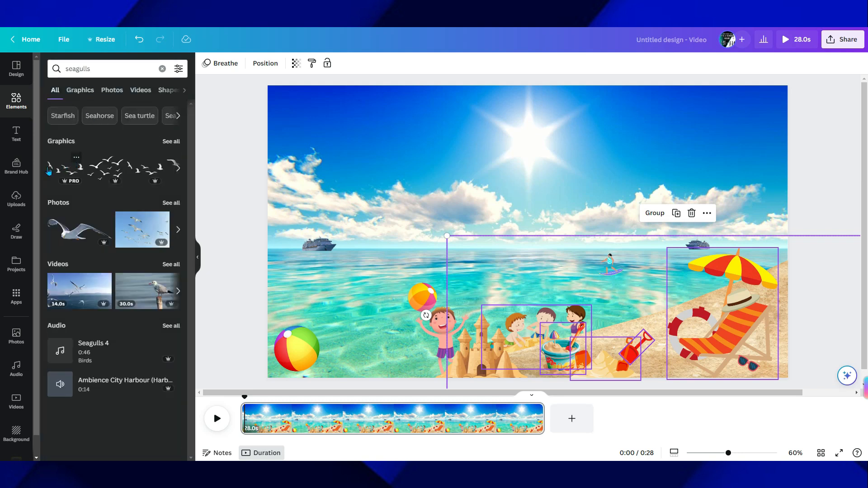
click(49, 170)
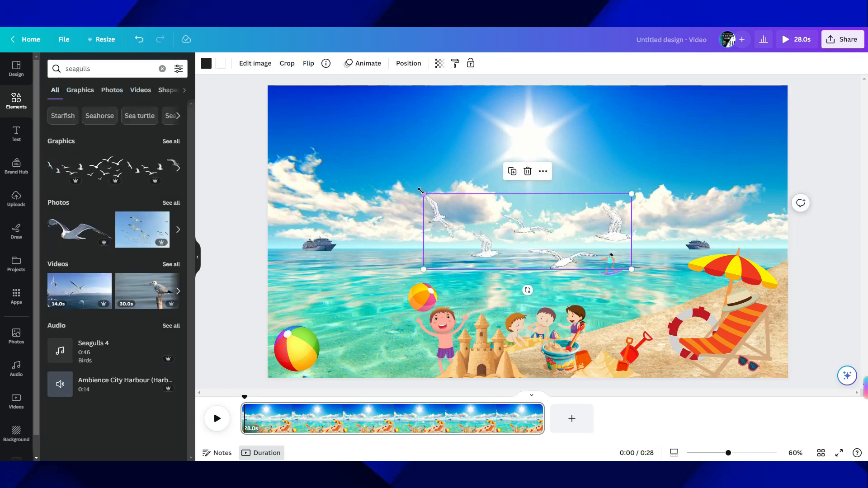
drag(422, 193, 294, 128)
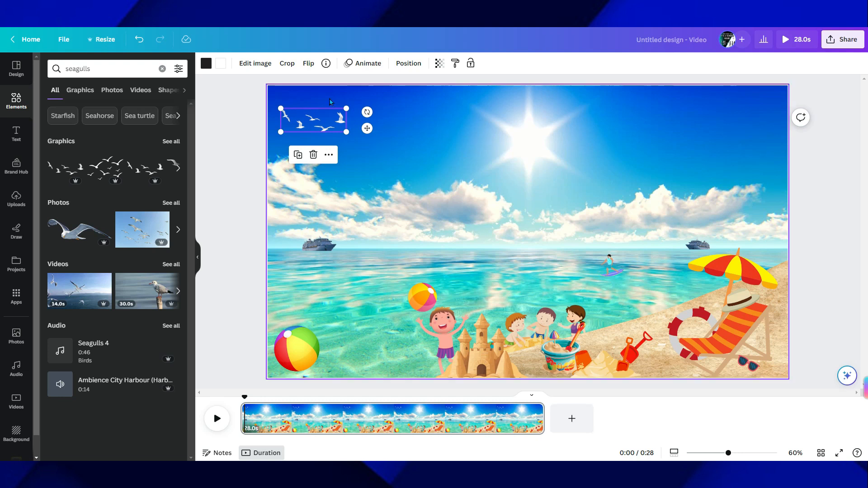
- Create a custom wavy motion path that flies the seagulls rightward across the sky past the sun
click(362, 63)
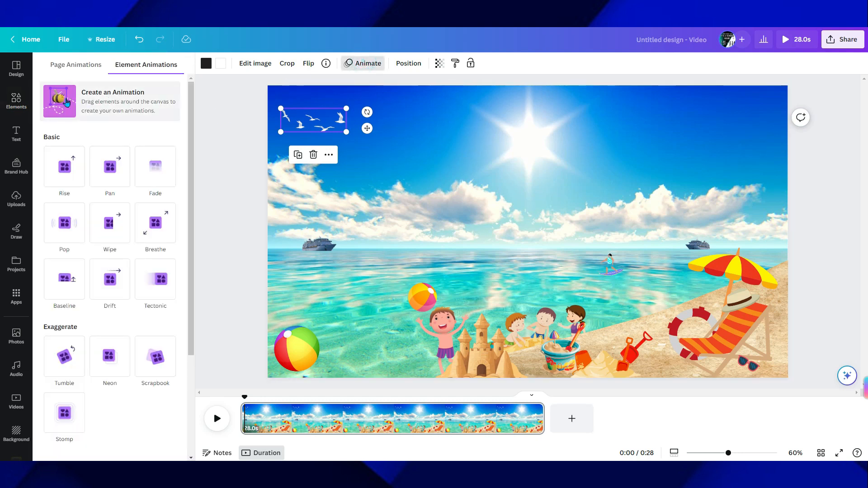
click(65, 102)
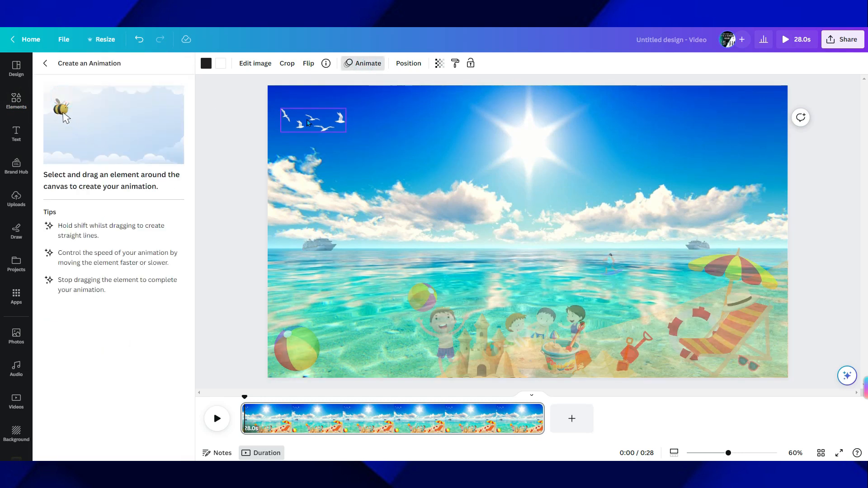
mouse_move(307, 122)
mouse_down()
mouse_move(373, 116)
mouse_move(403, 126)
mouse_move(462, 116)
mouse_move(530, 138)
mouse_up()
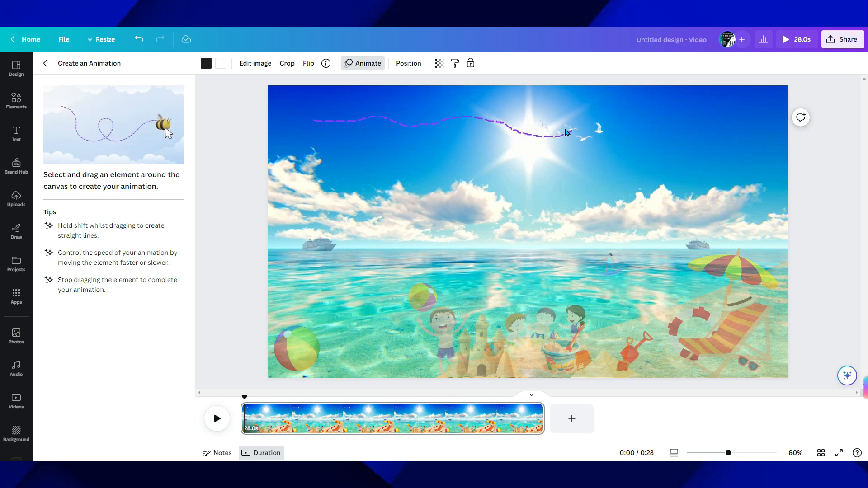
drag(588, 127, 594, 128)
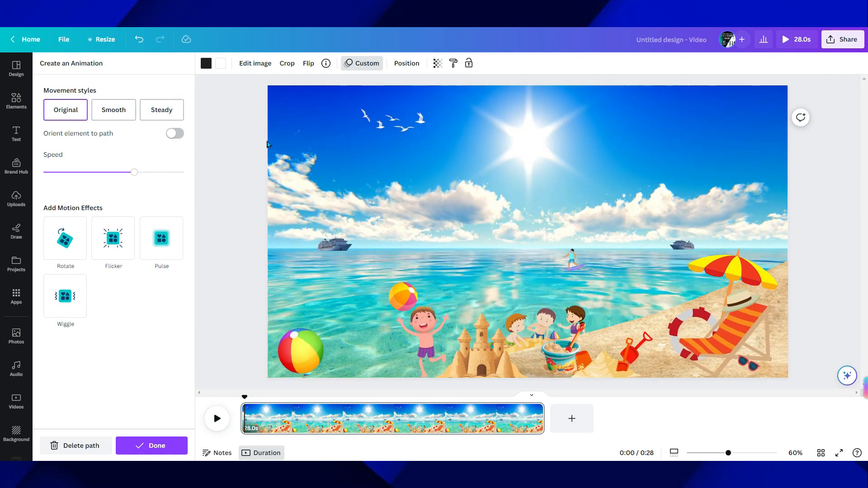
click(12, 108)
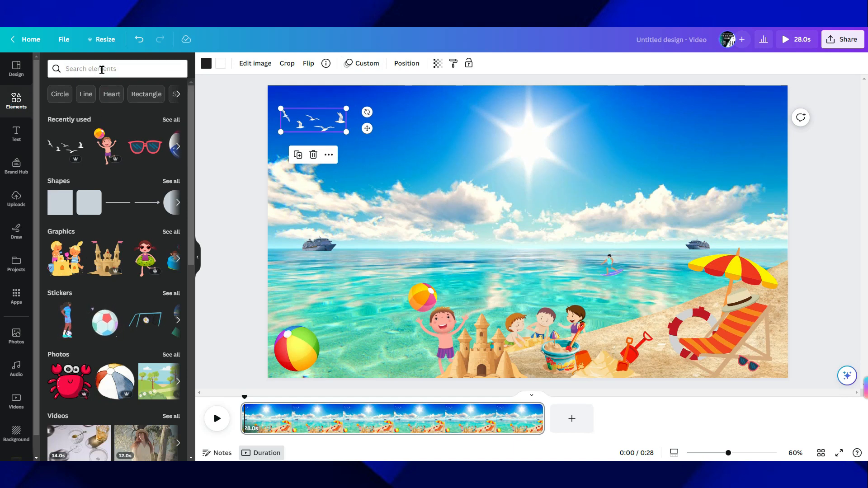
- Search the element graphics for "seagulls" and add the single gliding gull silhouette to the page
click(81, 71)
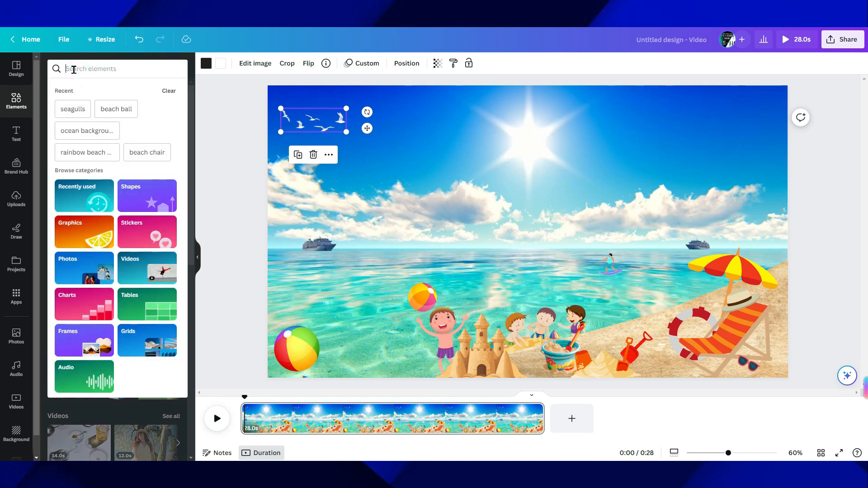
click(73, 108)
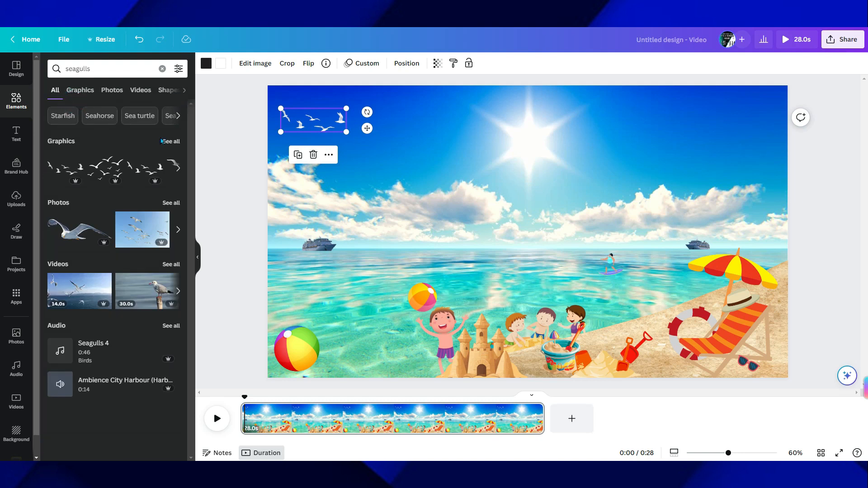
click(170, 141)
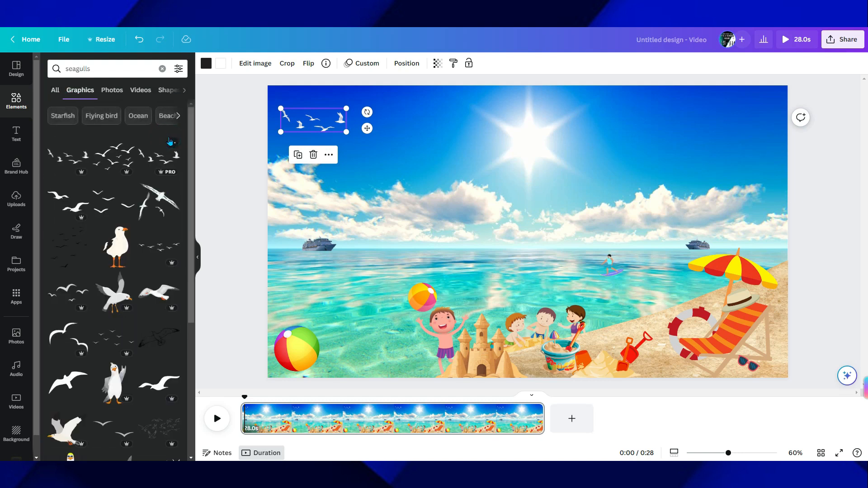
scroll(128, 351, down, 2)
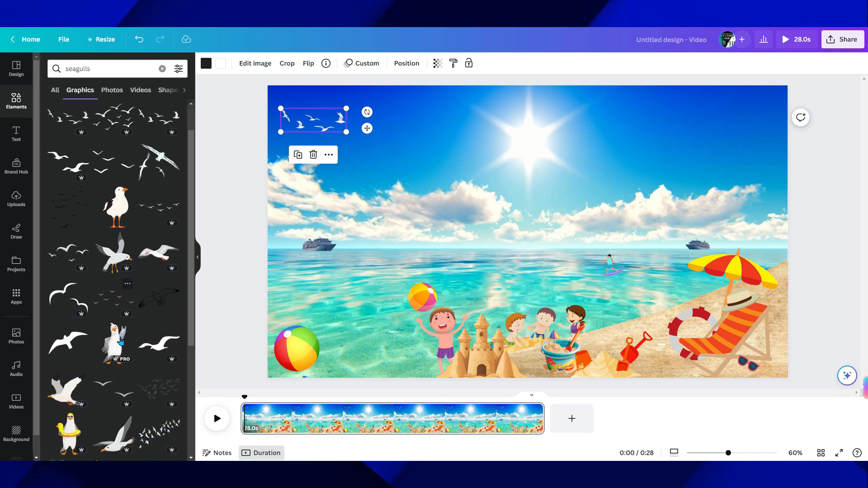
click(148, 342)
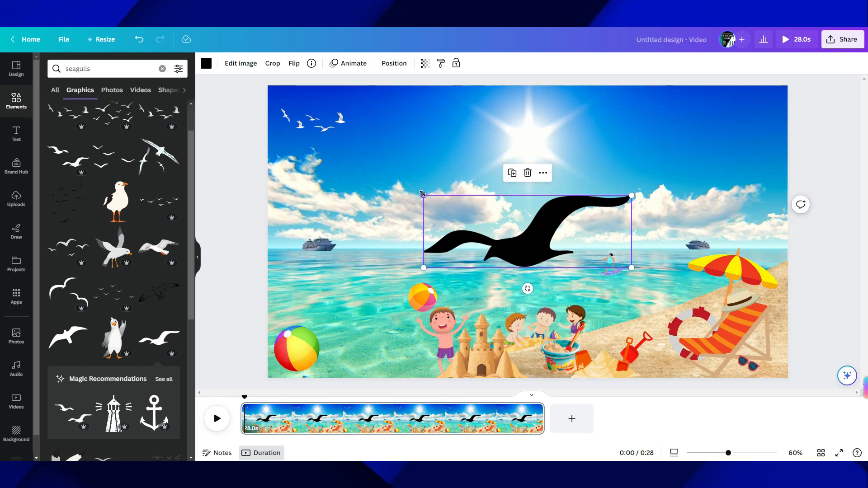
- Recolor the single gull white, shrink it and place it in the sky's upper-right corner
click(206, 64)
click(174, 386)
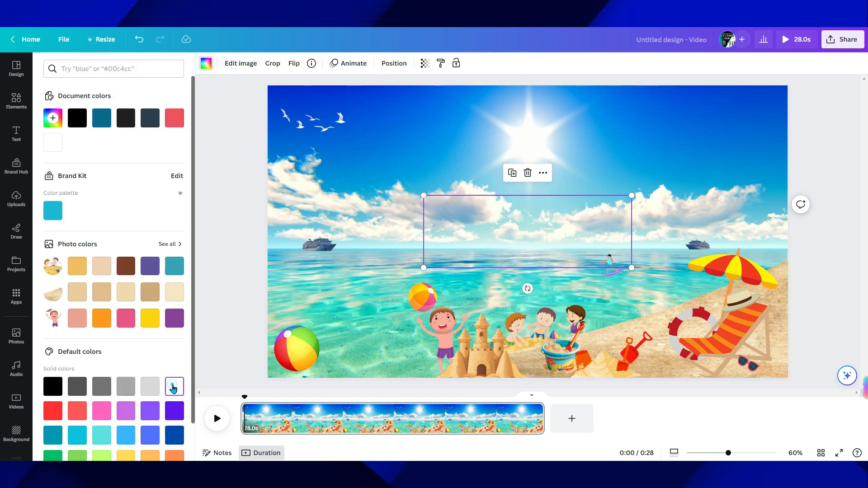
drag(422, 195, 737, 124)
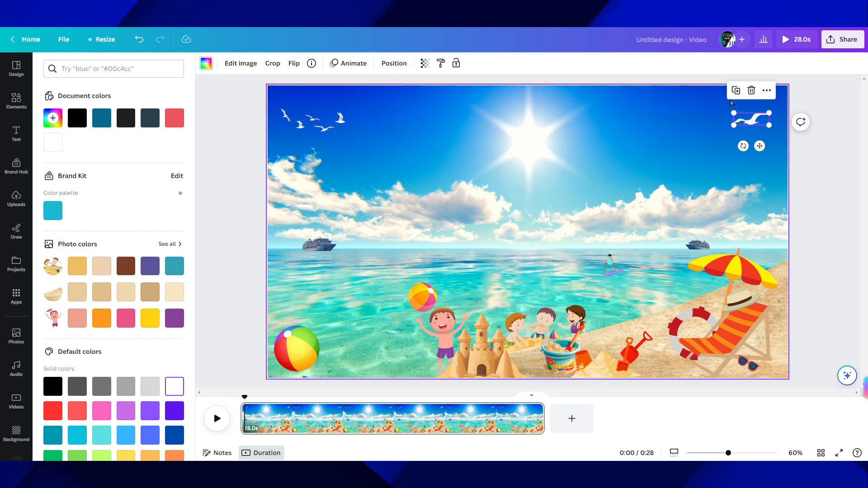
- Create a custom motion path that flies the single gull leftward and down past the sun, and preview the animation
click(348, 64)
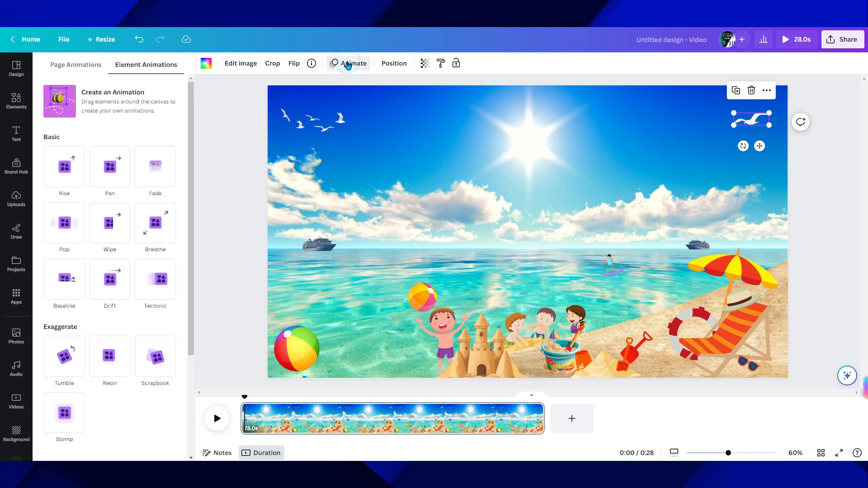
click(65, 99)
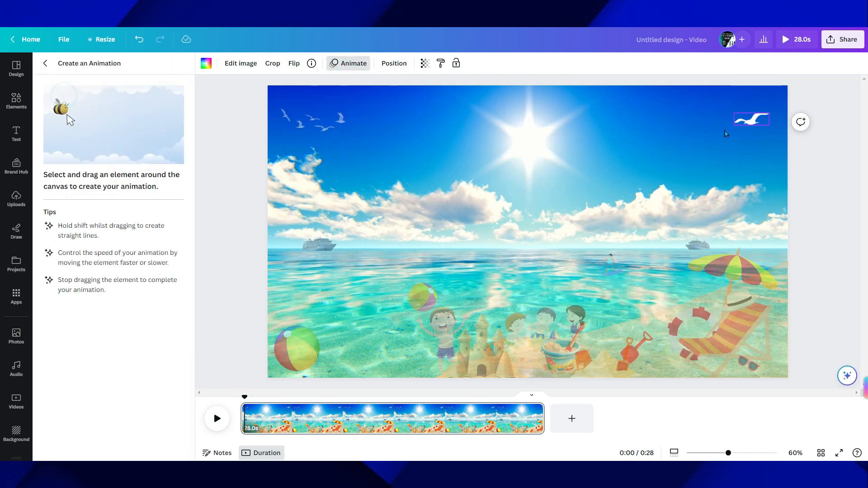
drag(749, 121, 648, 156)
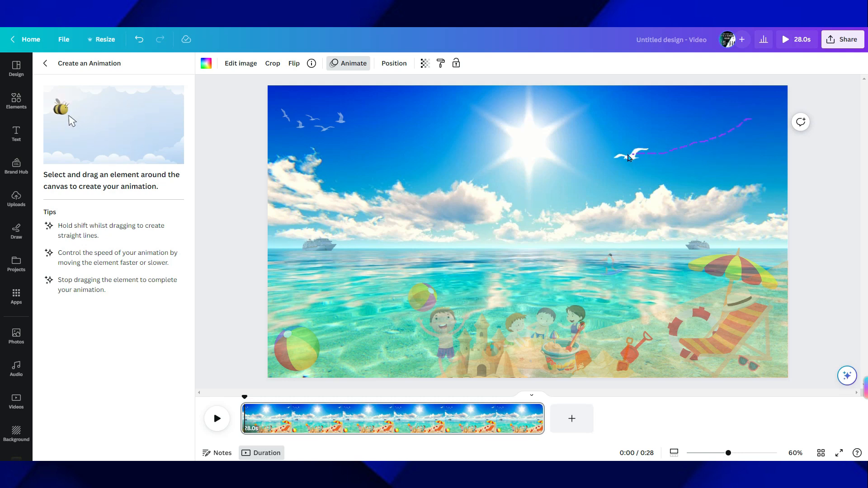
mouse_move(578, 172)
mouse_down()
mouse_move(516, 175)
mouse_move(484, 193)
mouse_move(356, 200)
mouse_up()
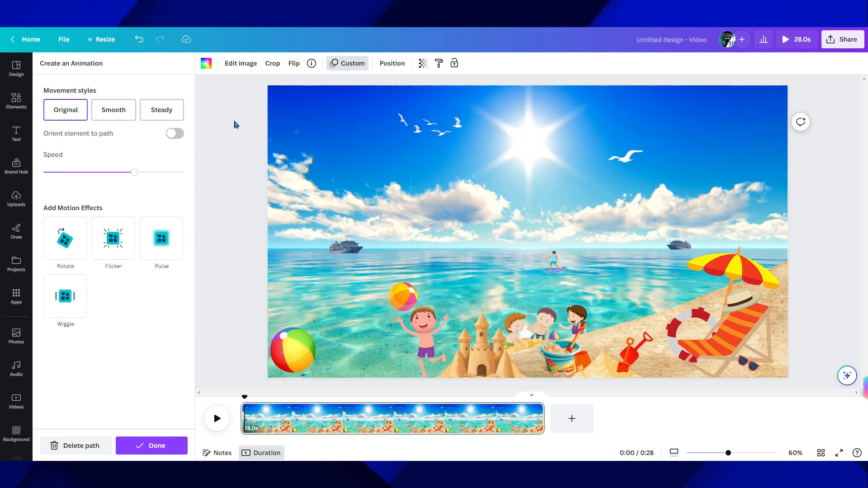
key(space)
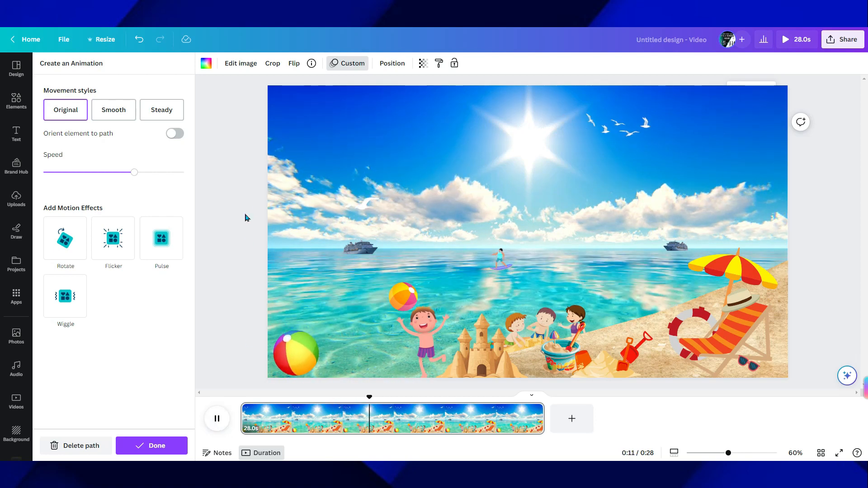
click(239, 135)
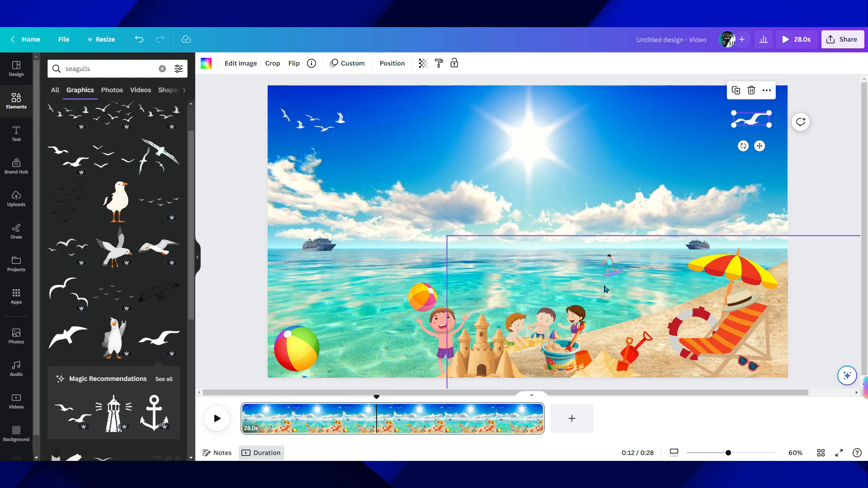
- Add the graphic of the girl with sunglasses and a swim ring, shrink it and place it between the playing children and the umbrella
click(15, 104)
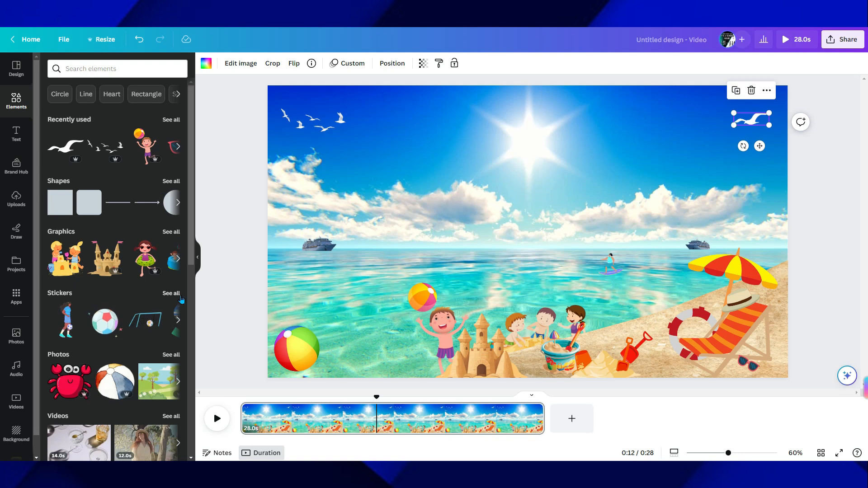
scroll(144, 277, down, 1)
scroll(144, 277, up, 1)
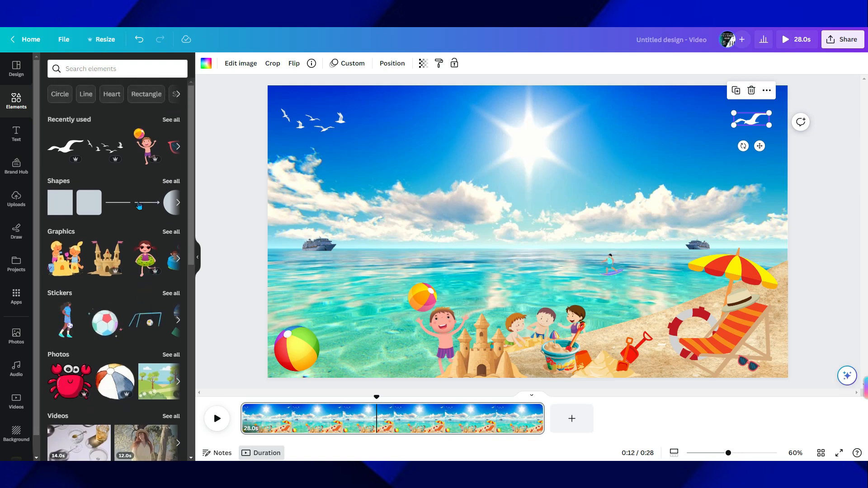
click(144, 255)
drag(449, 117, 635, 296)
click(219, 204)
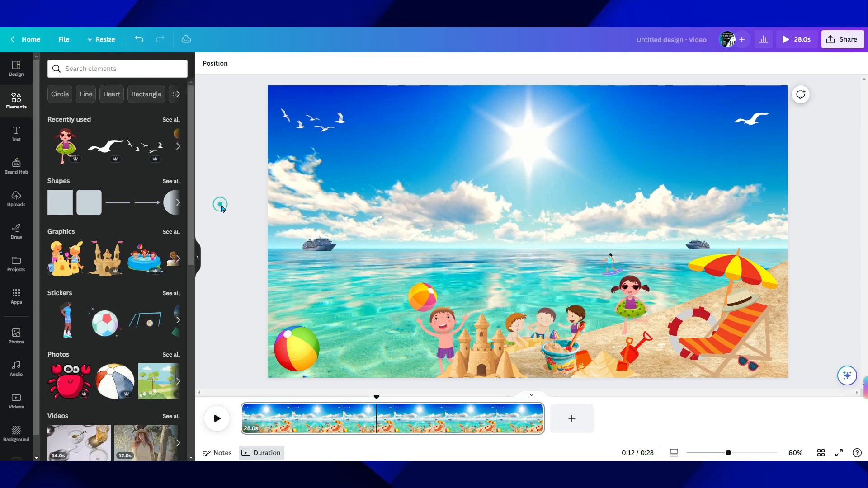
- Create a custom motion path that moves the swim-ring girl a short way left toward the playing children
click(630, 302)
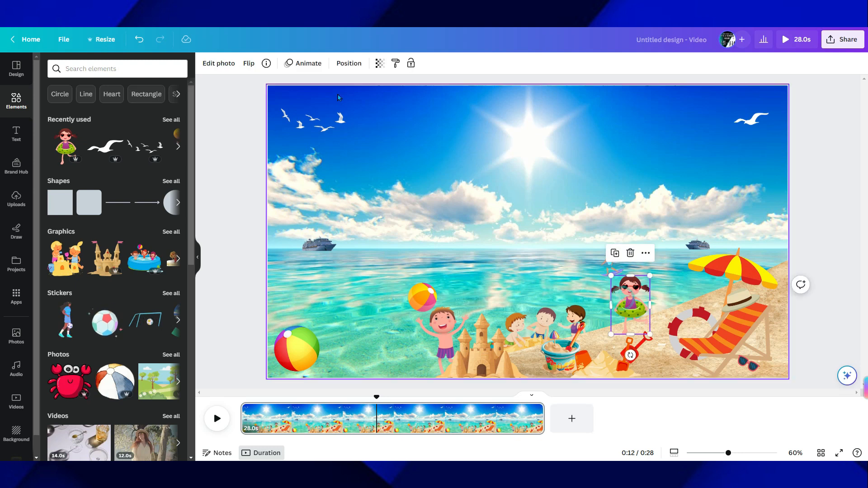
click(303, 66)
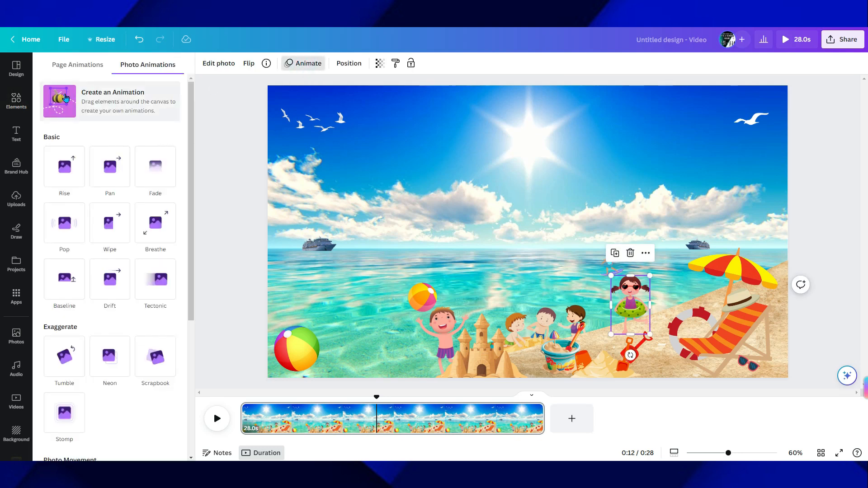
click(113, 100)
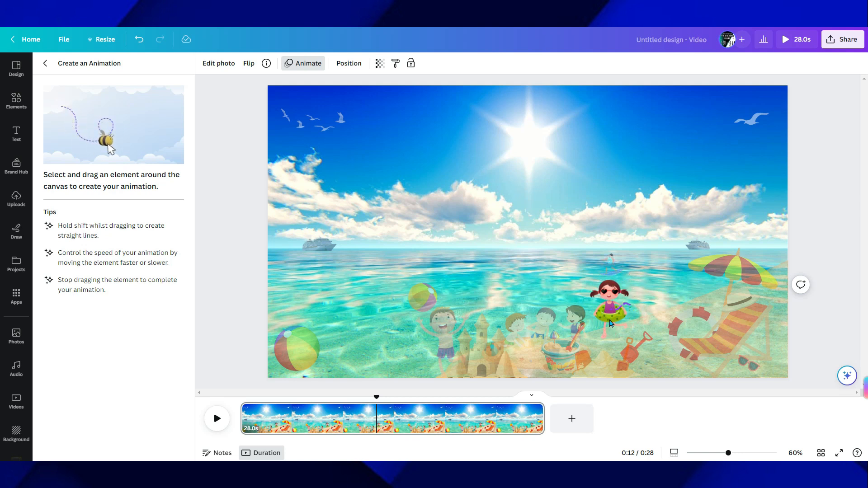
drag(601, 327, 631, 305)
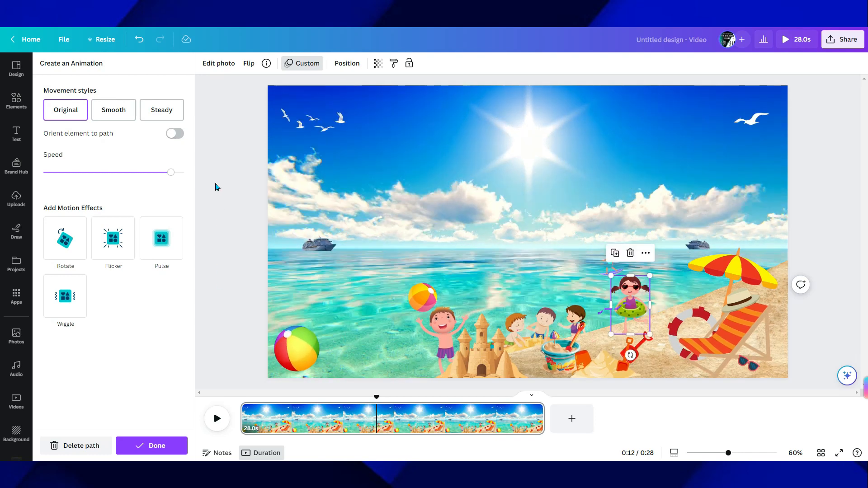
- Check the seagull flock's motion path and play the whole video from the start
click(317, 132)
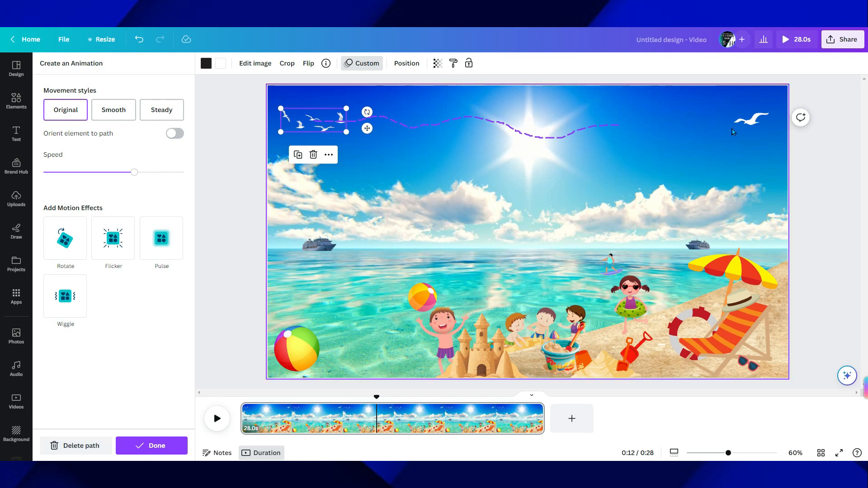
click(233, 198)
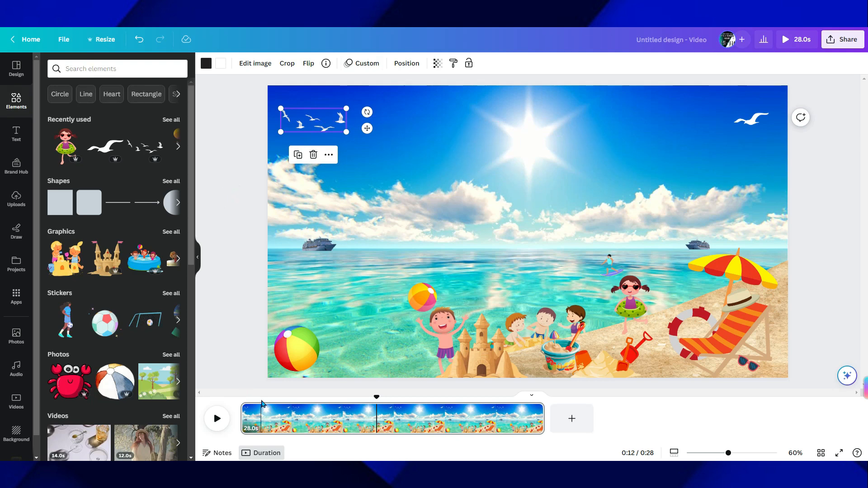
click(246, 406)
click(217, 418)
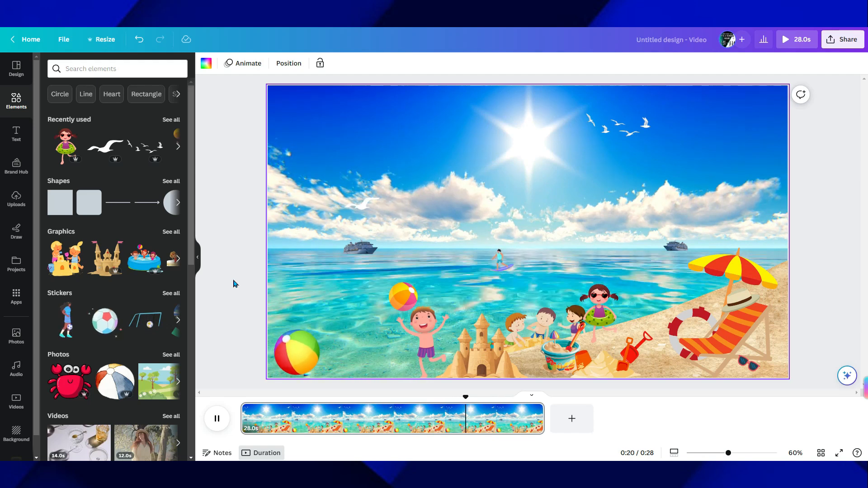
- Shorten the beach scene's duration to 10.0 seconds on the timeline
click(844, 39)
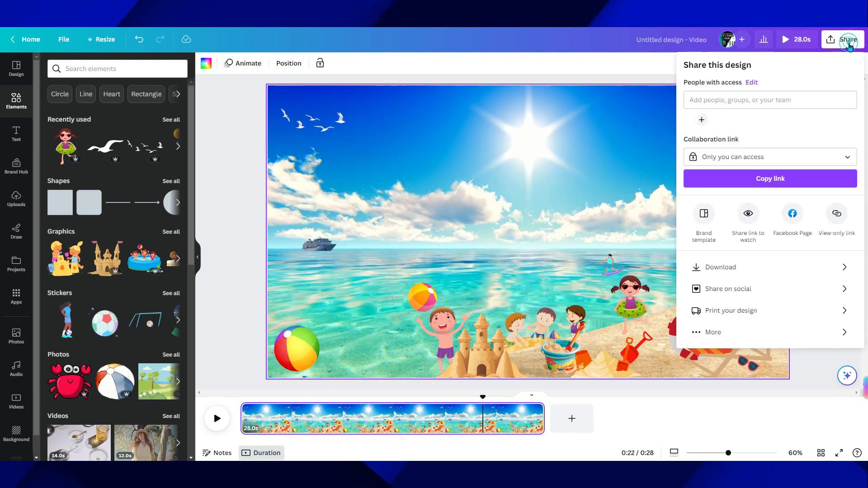
click(622, 61)
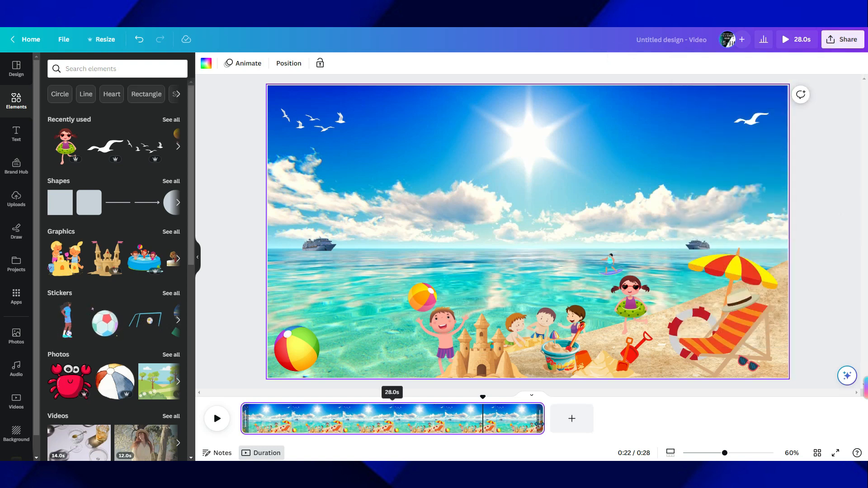
drag(540, 424, 299, 438)
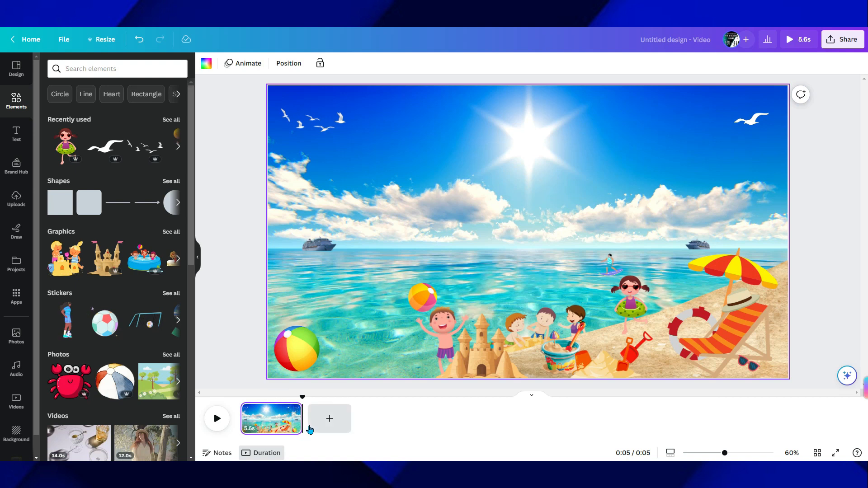
drag(297, 424, 349, 421)
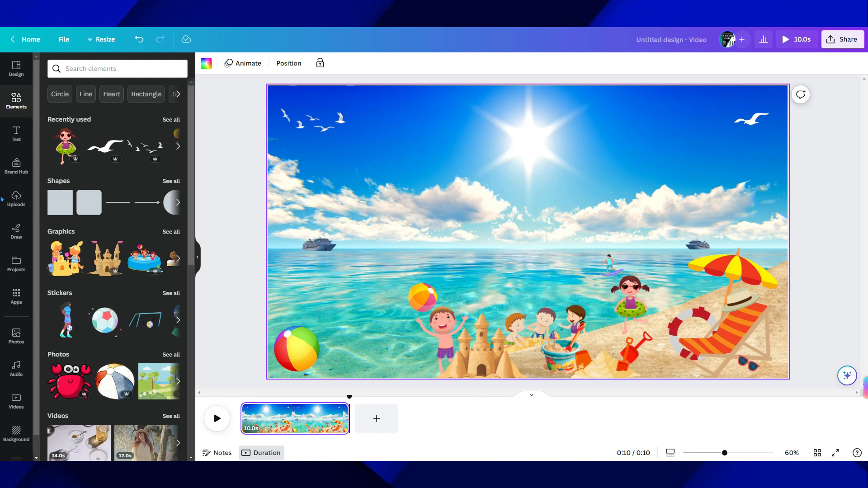
- Download the design as an MP4 video at 1080p (HD) quality and save the design
click(840, 39)
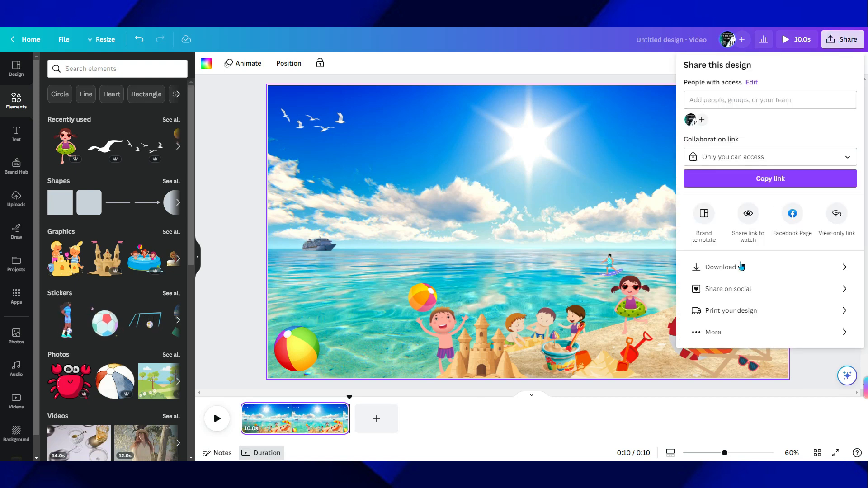
click(736, 267)
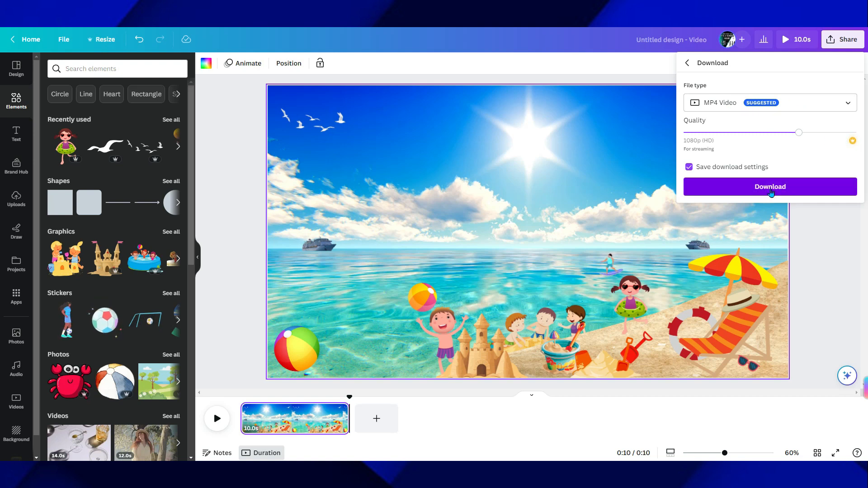
click(771, 187)
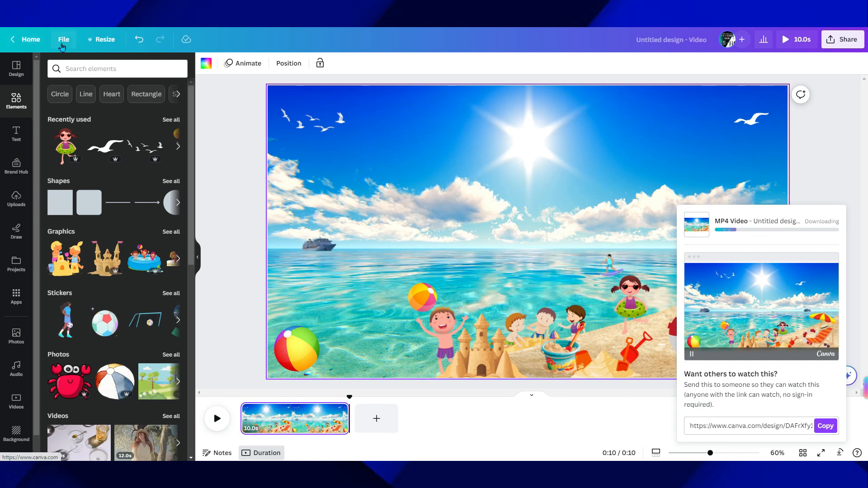
click(62, 45)
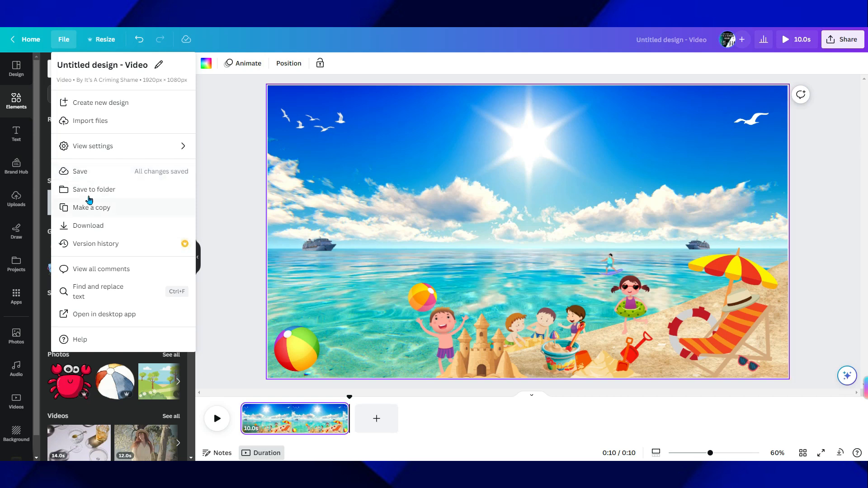
click(77, 171)
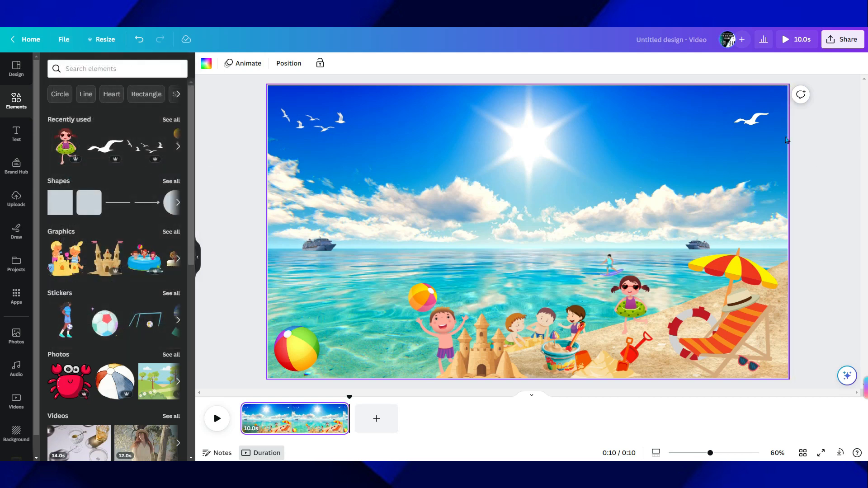